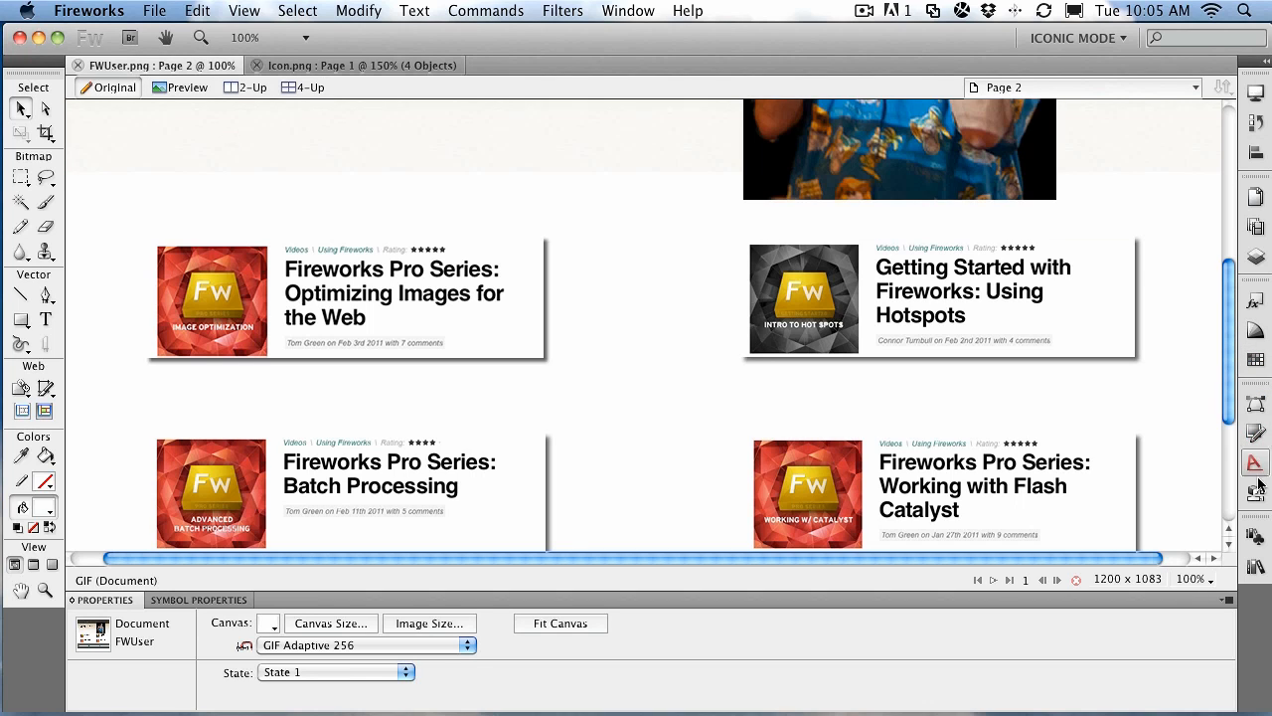
- View the document's layers and its list of pages
{"action": "left_click", "coordinate": [1255, 256]}
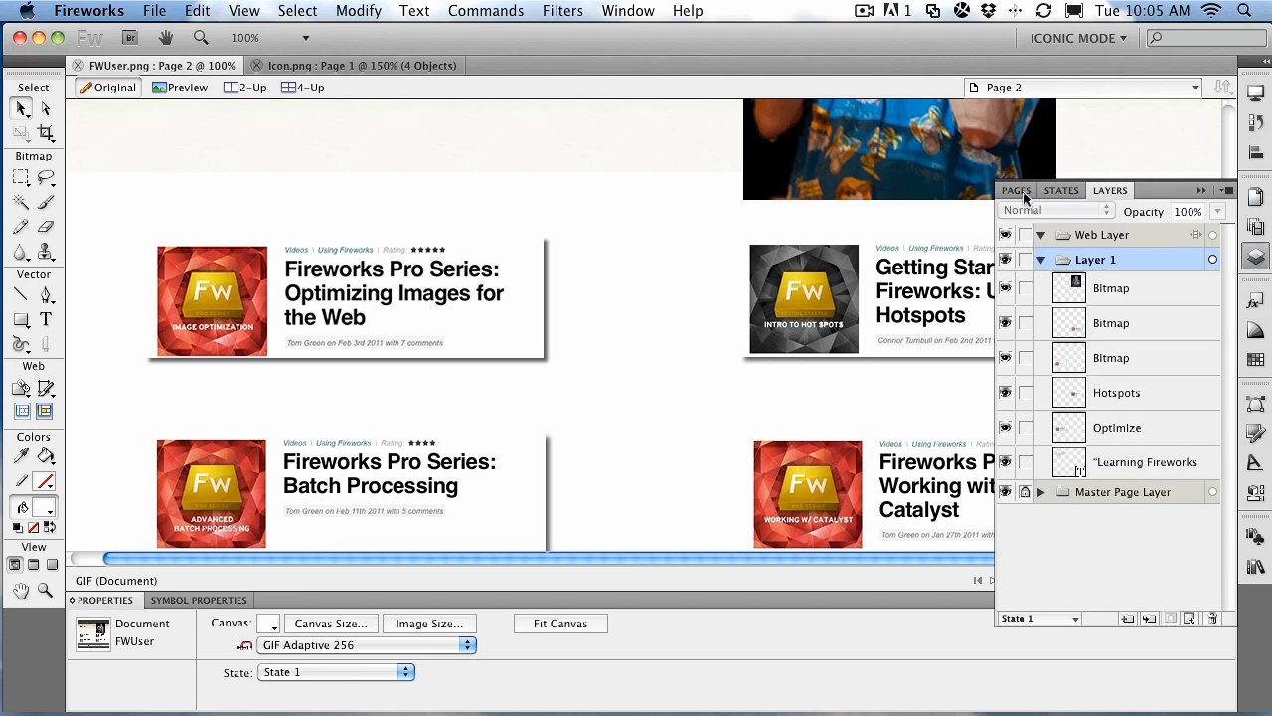
{"action": "left_click", "coordinate": [1024, 192]}
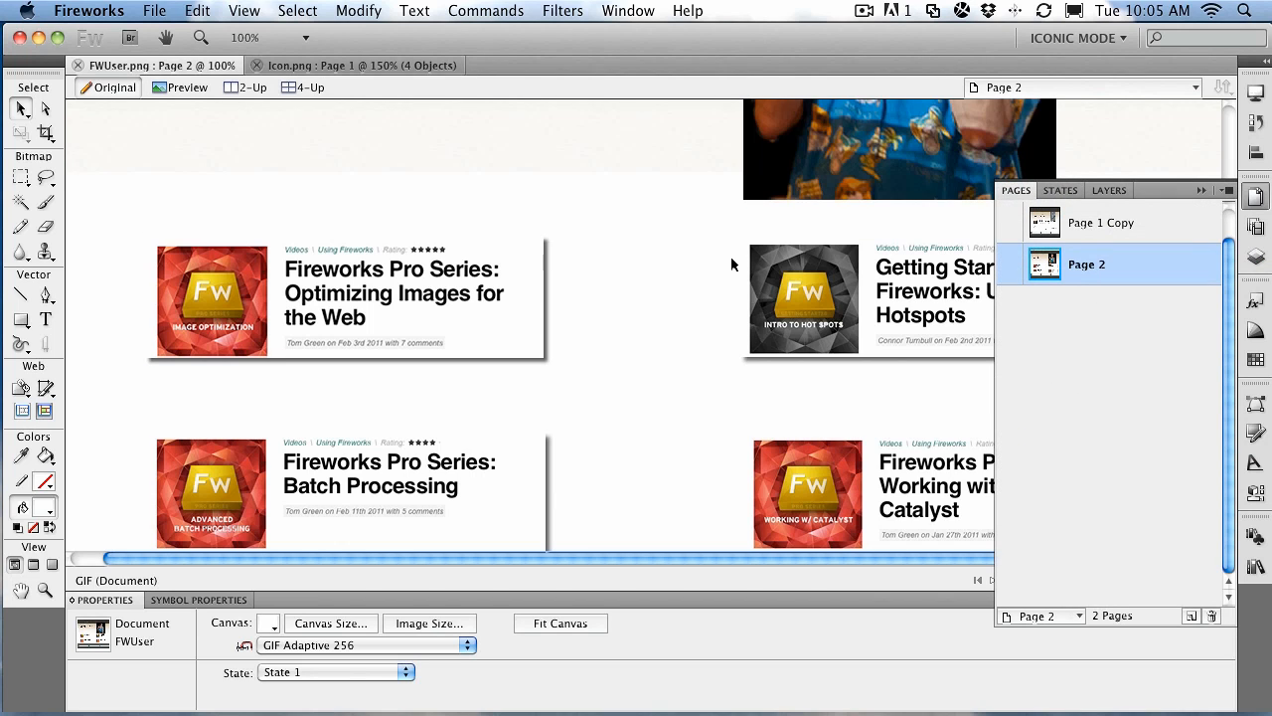
{"action": "left_click", "coordinate": [1202, 190]}
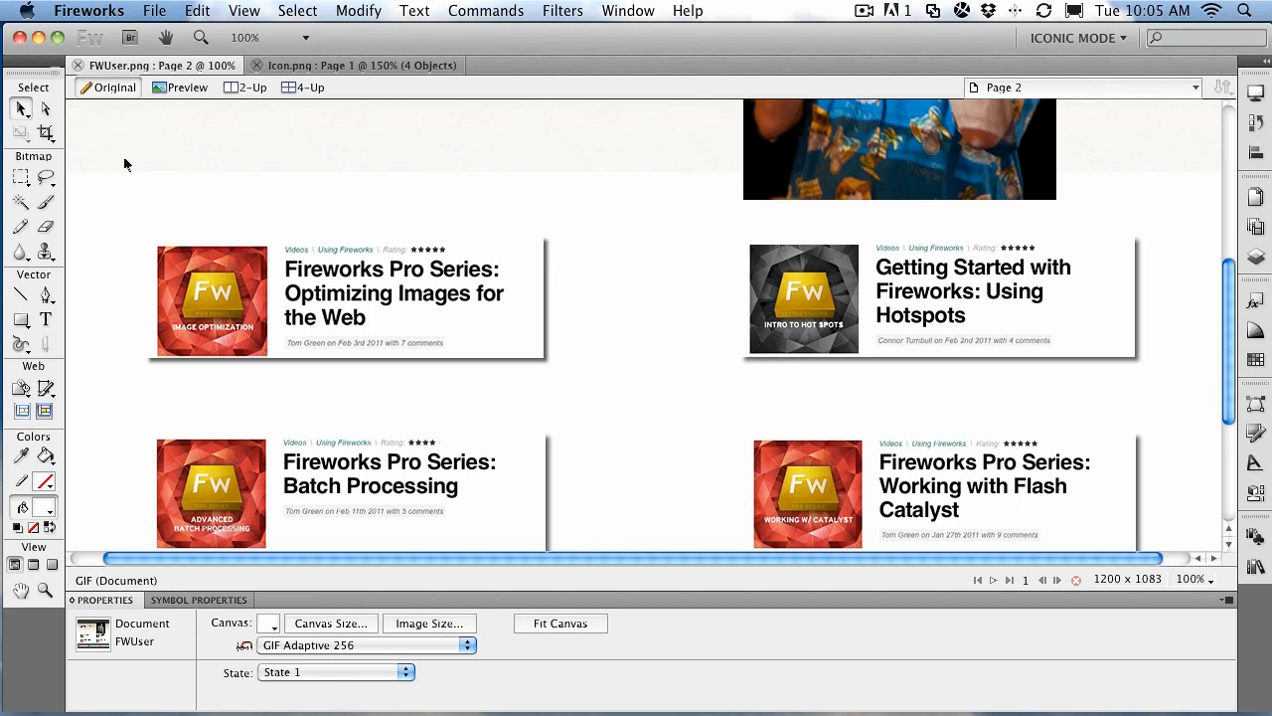
- Select all four objects of the video icon in Icon.png and copy them
{"action": "left_click", "coordinate": [293, 67]}
{"action": "left_click", "coordinate": [632, 266]}
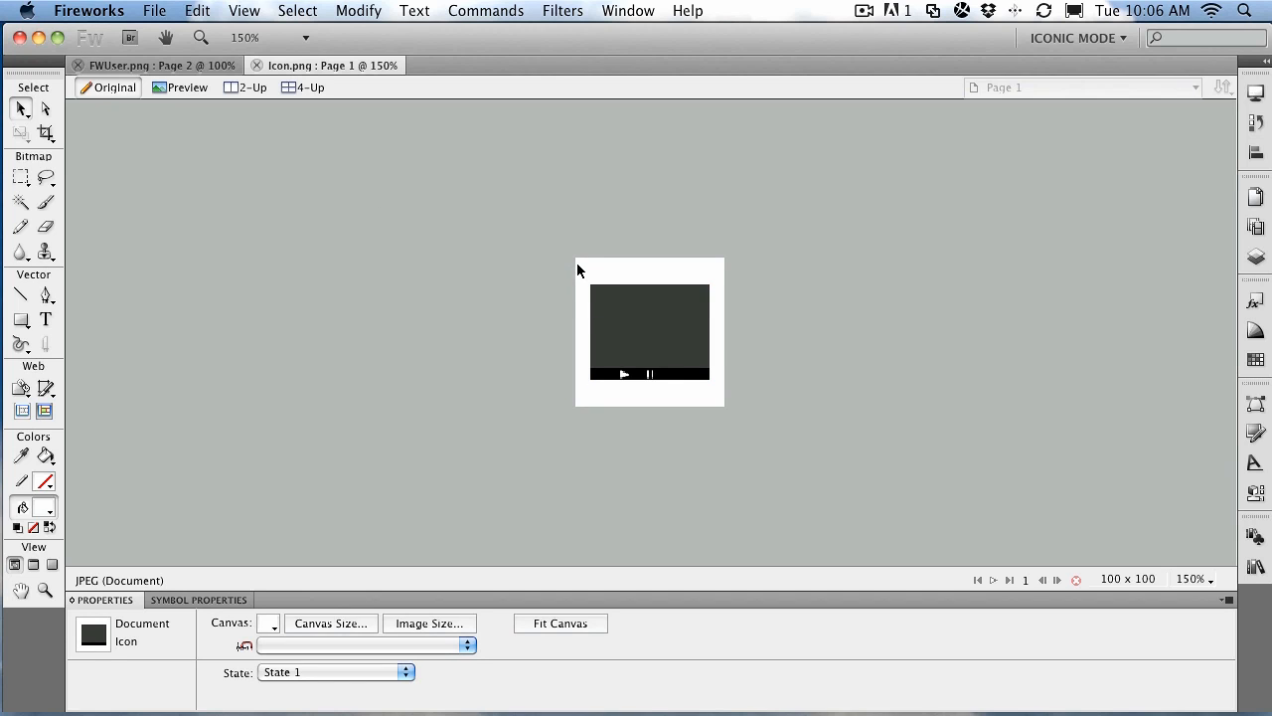
{"action": "left_click_drag", "start_coordinate": [576, 262], "coordinate": [717, 399]}
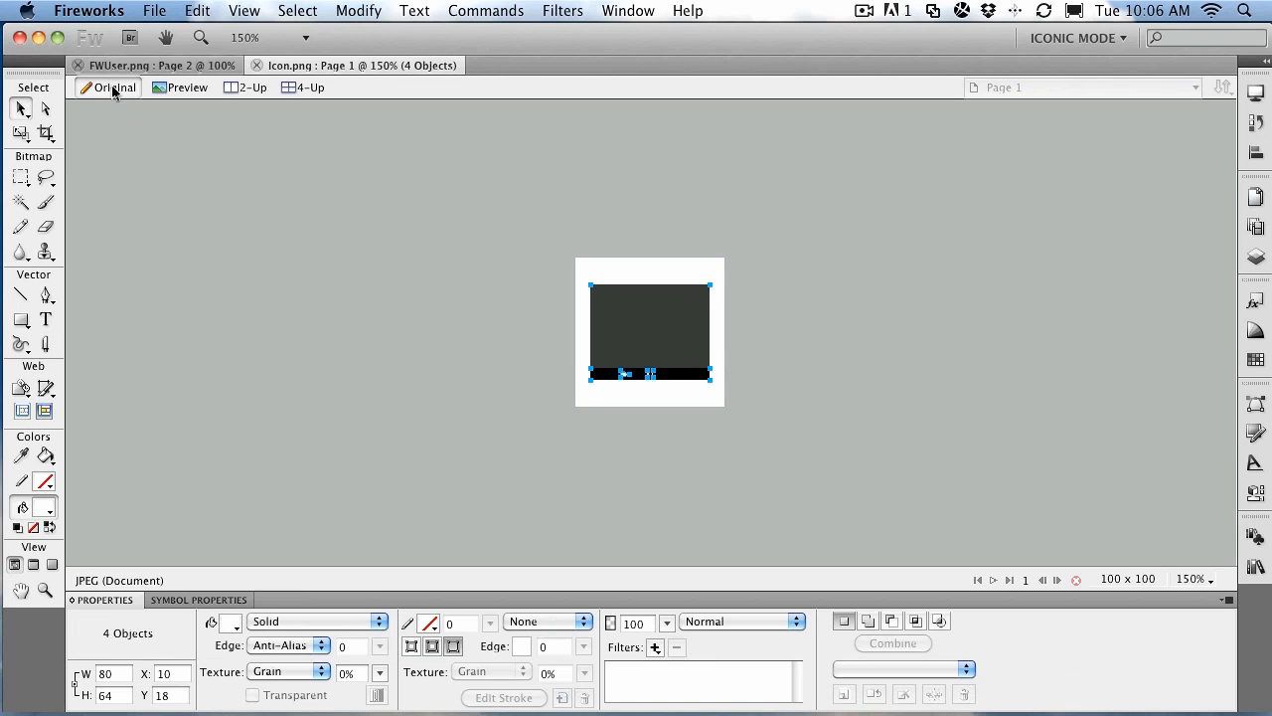
{"action": "left_click", "coordinate": [191, 10]}
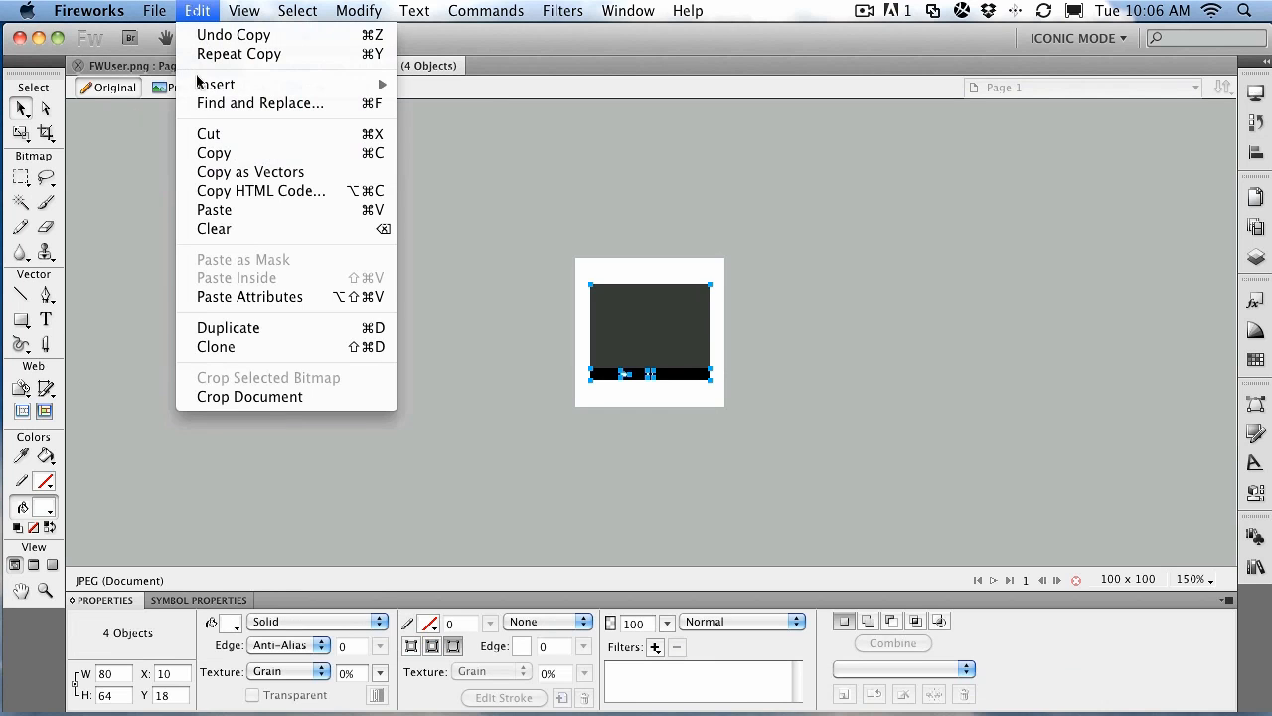
{"action": "left_click", "coordinate": [207, 152]}
- Paste the icon objects into FWUser.png and place them beside the Optimizing Images card at about X 540, Y 542
{"action": "left_click", "coordinate": [154, 68]}
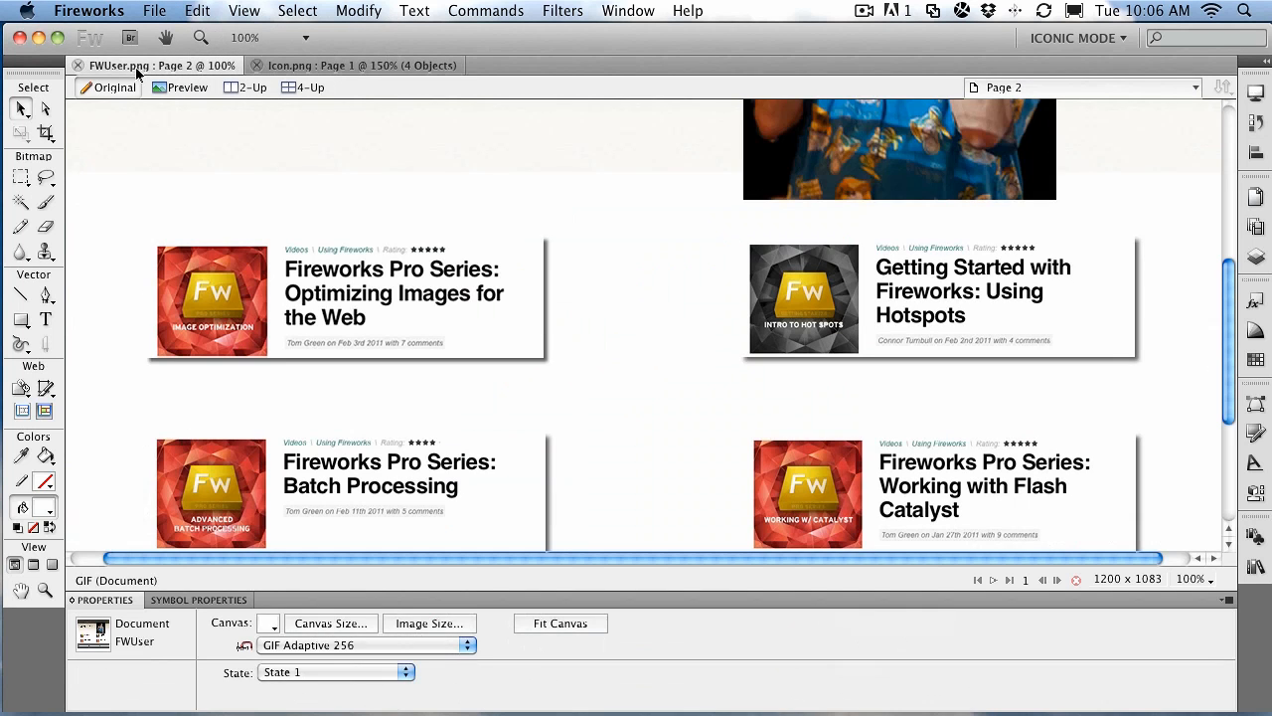
{"action": "left_click", "coordinate": [204, 12]}
{"action": "left_click", "coordinate": [214, 210]}
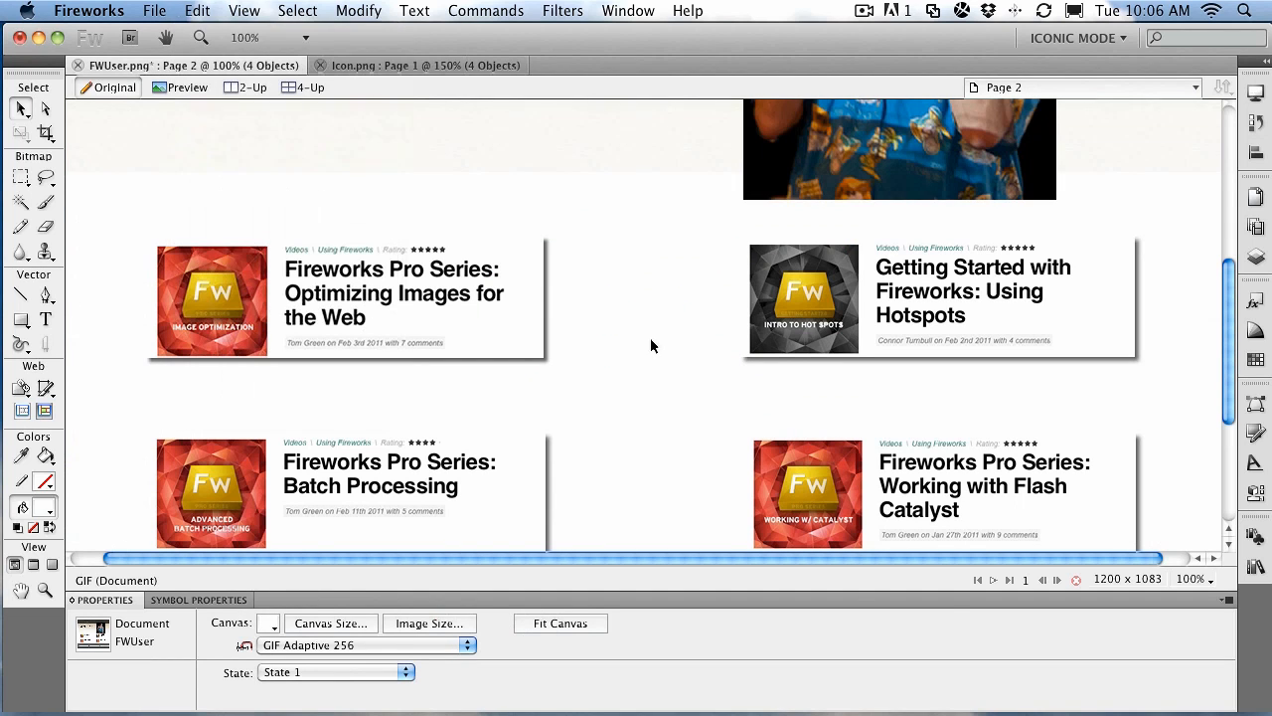
{"action": "left_click_drag", "start_coordinate": [640, 325], "coordinate": [619, 285]}
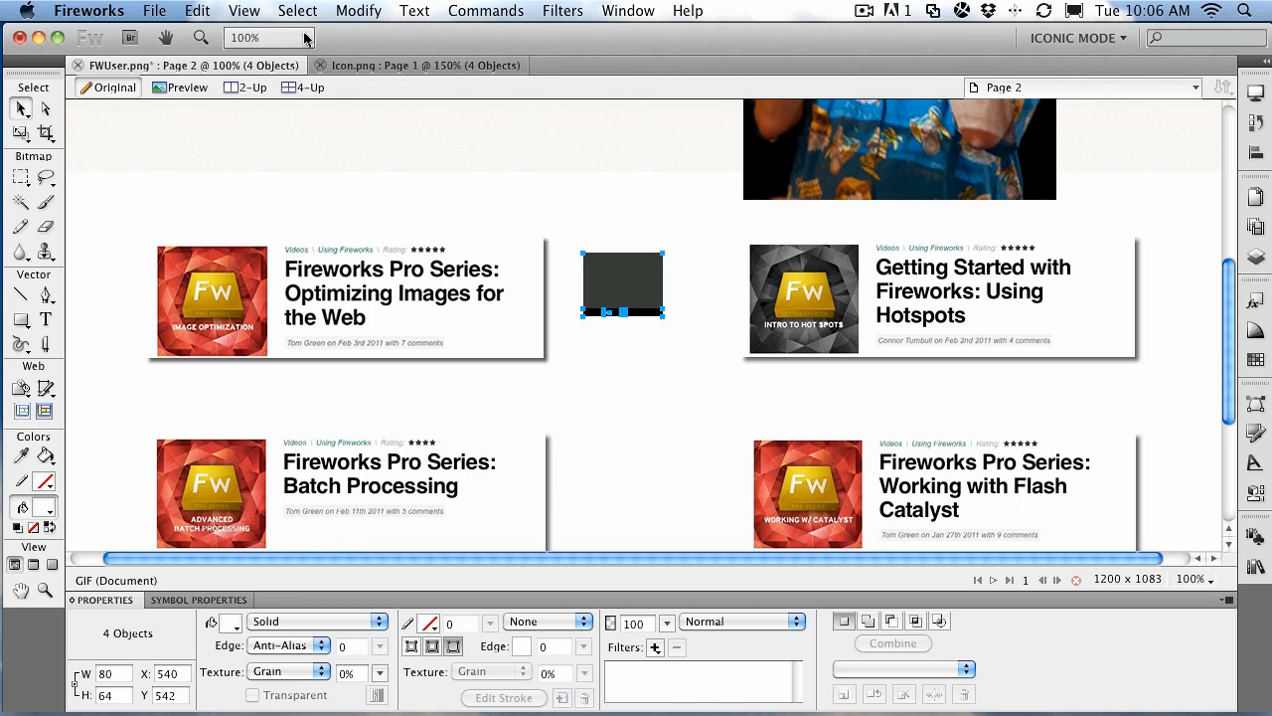
{"action": "left_click", "coordinate": [353, 14]}
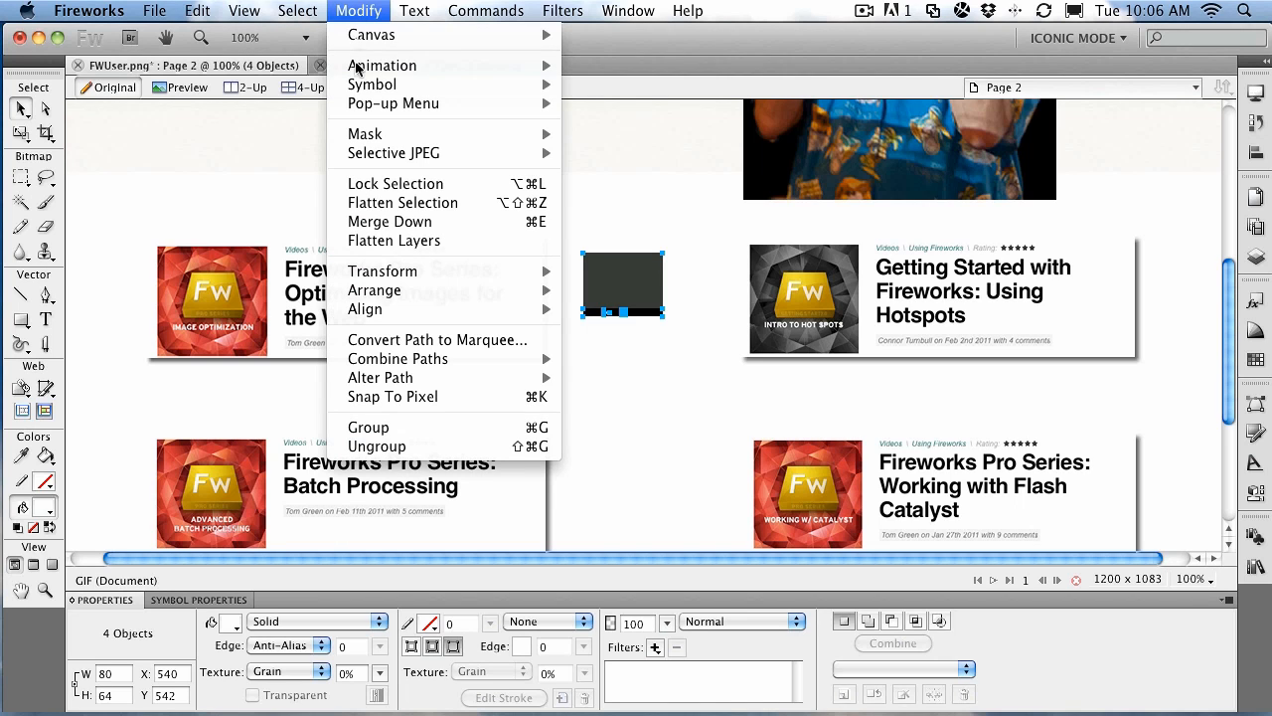
{"action": "mouse_move", "coordinate": [378, 84]}
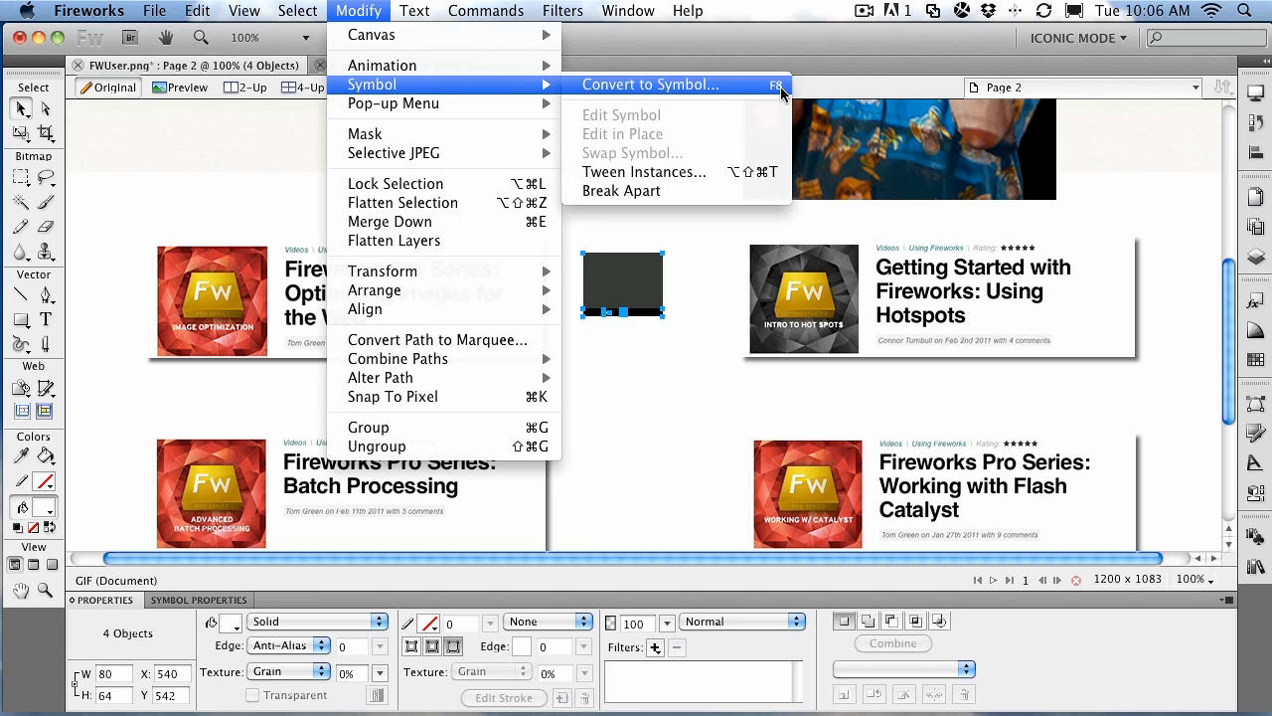
{"action": "left_click", "coordinate": [710, 317]}
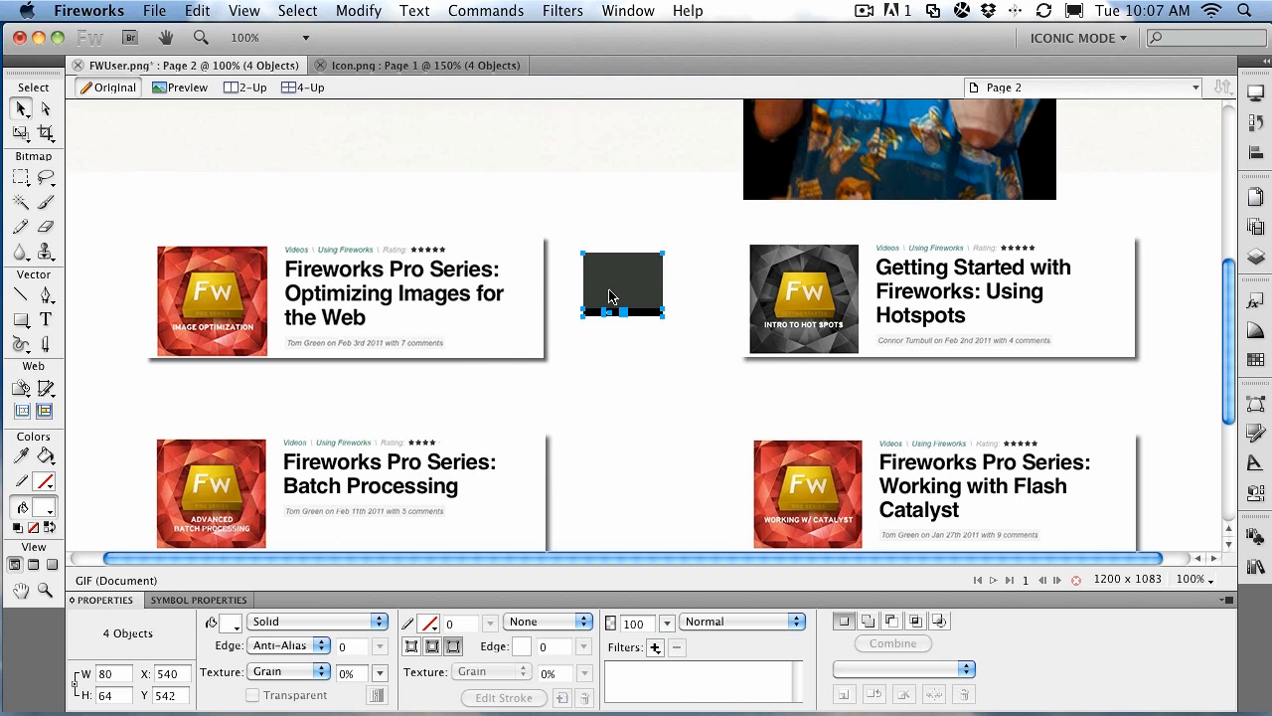
- Convert the selected icon objects to a graphic symbol named VideoTutorial
{"action": "right_click", "coordinate": [612, 275]}
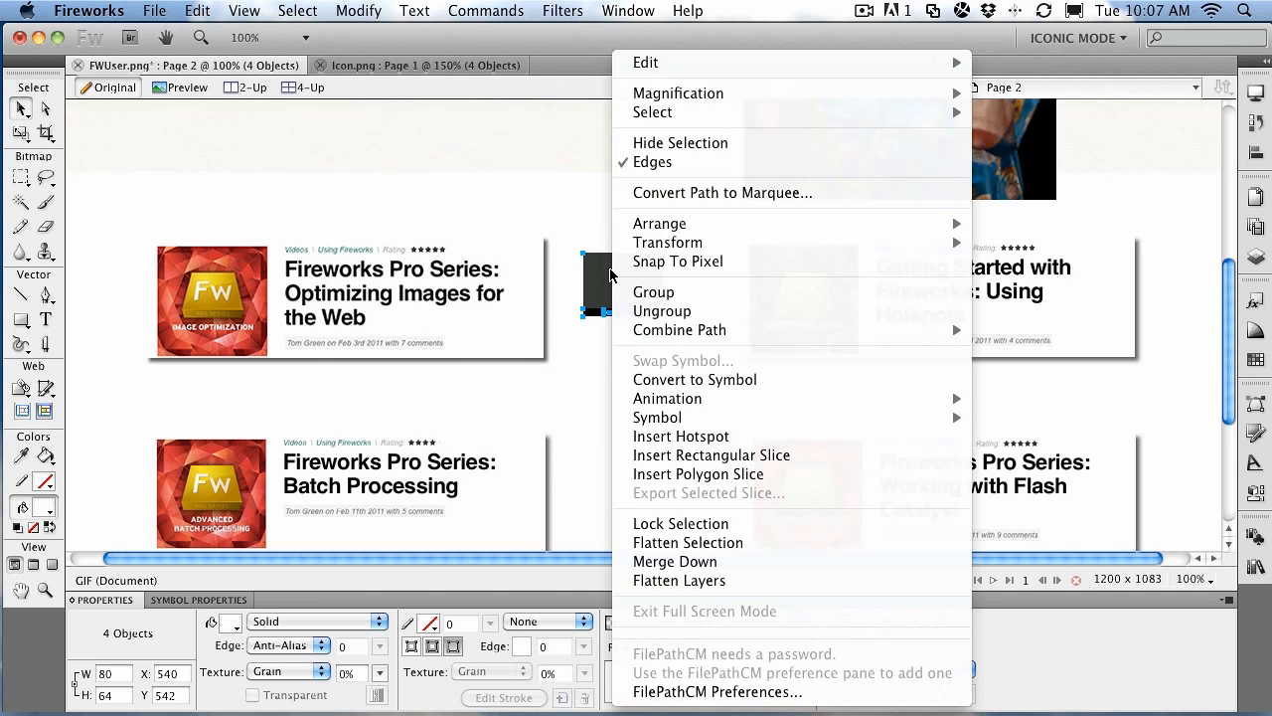
{"action": "mouse_move", "coordinate": [694, 418]}
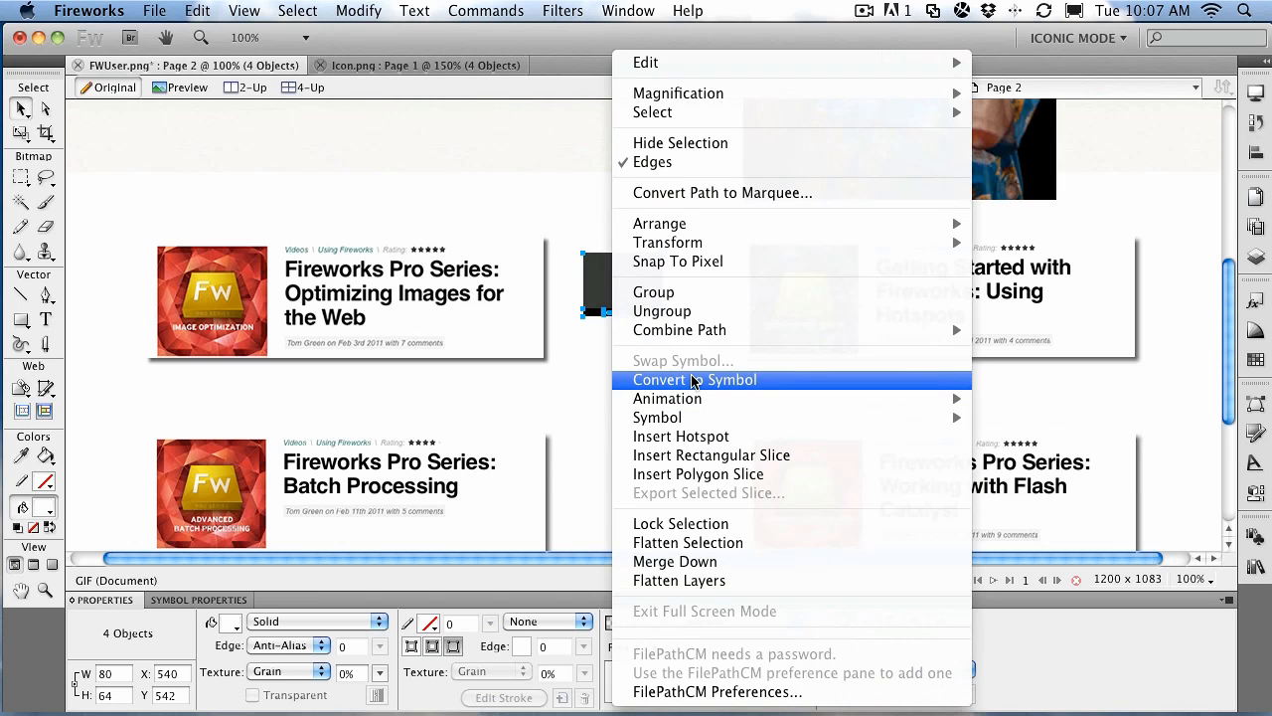
{"action": "left_click", "coordinate": [684, 380]}
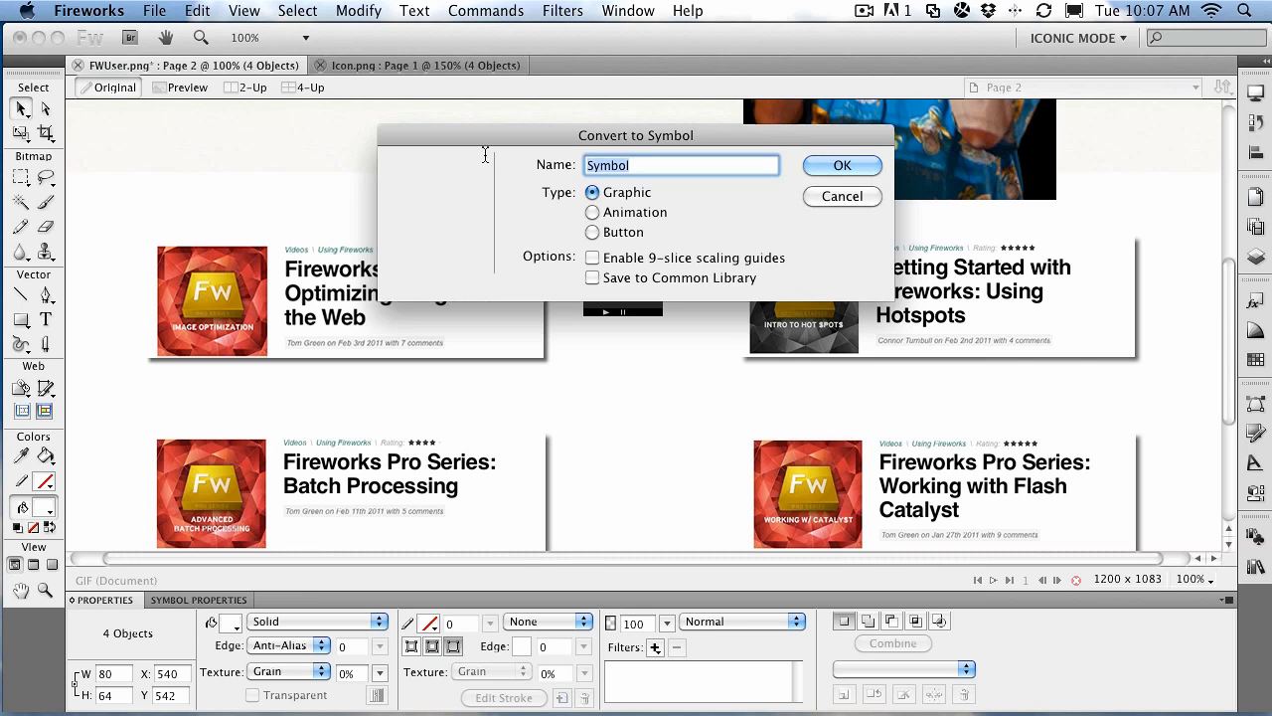
{"action": "type", "text": "VideoTutorial"}
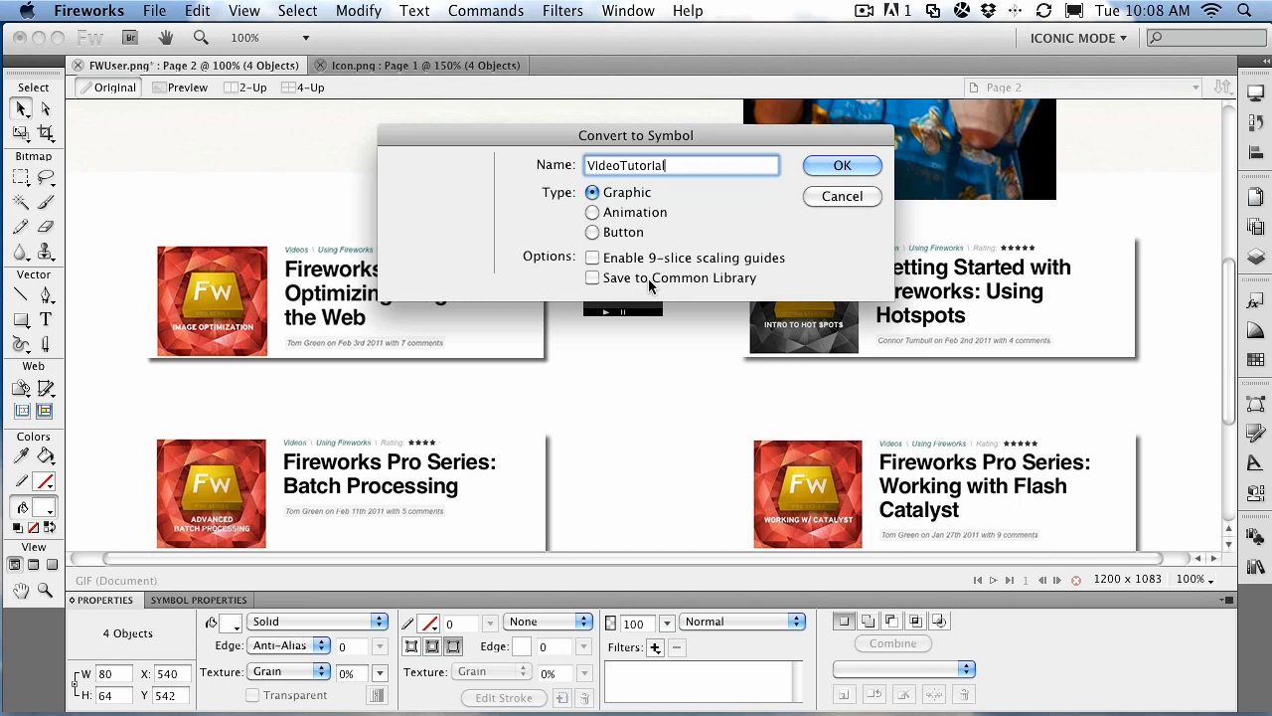
{"action": "left_click", "coordinate": [833, 165]}
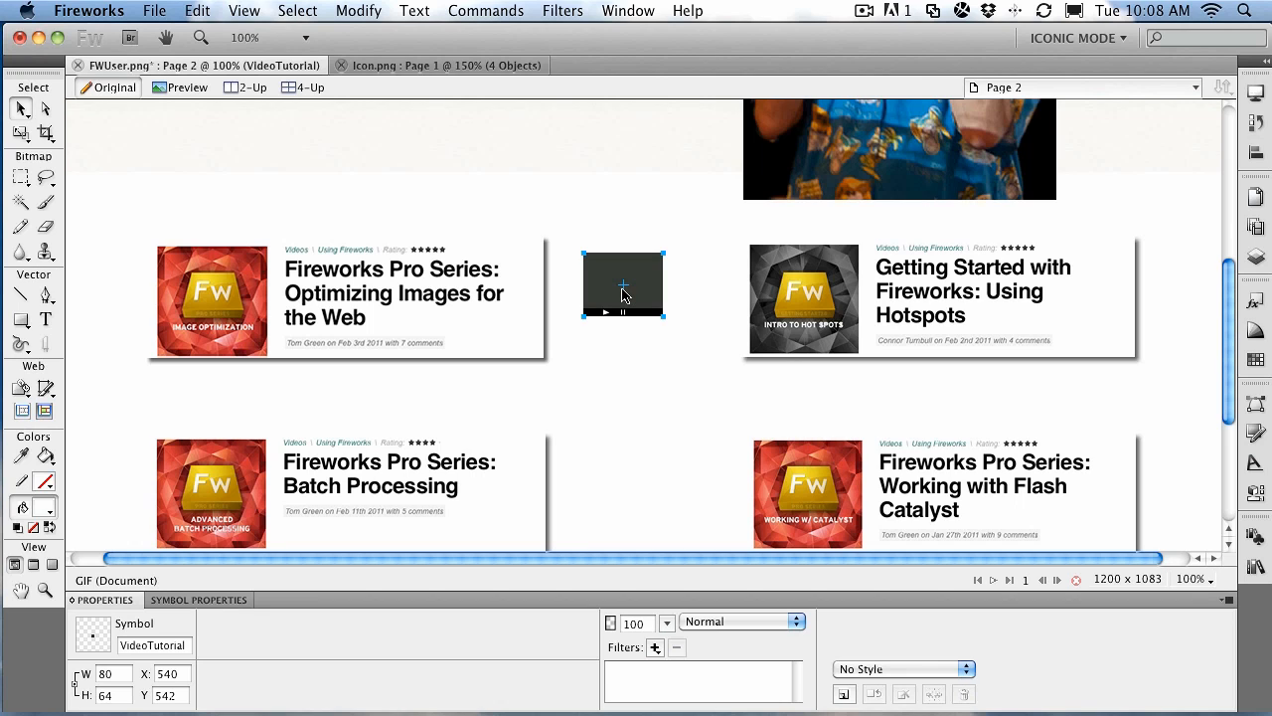
- Check the VideoTutorial symbol in the Document Library
{"action": "left_click", "coordinate": [1254, 539]}
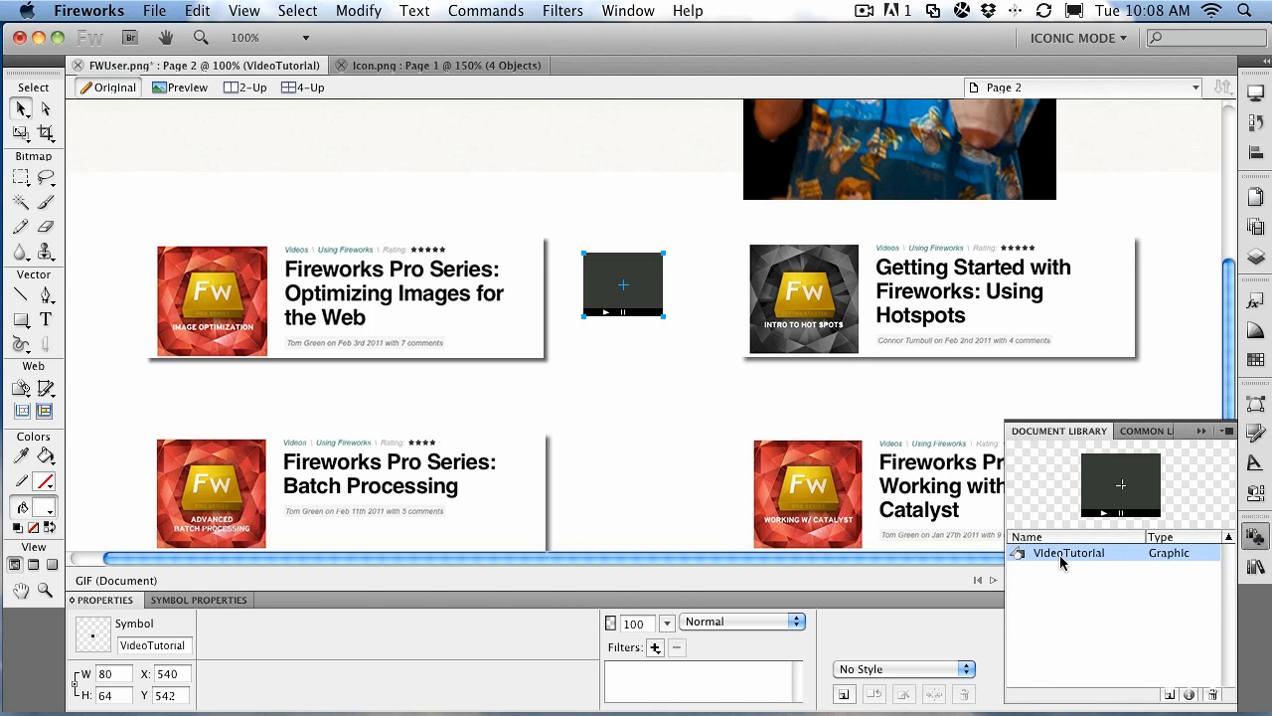
{"action": "left_click", "coordinate": [871, 405]}
{"action": "left_click", "coordinate": [1197, 432]}
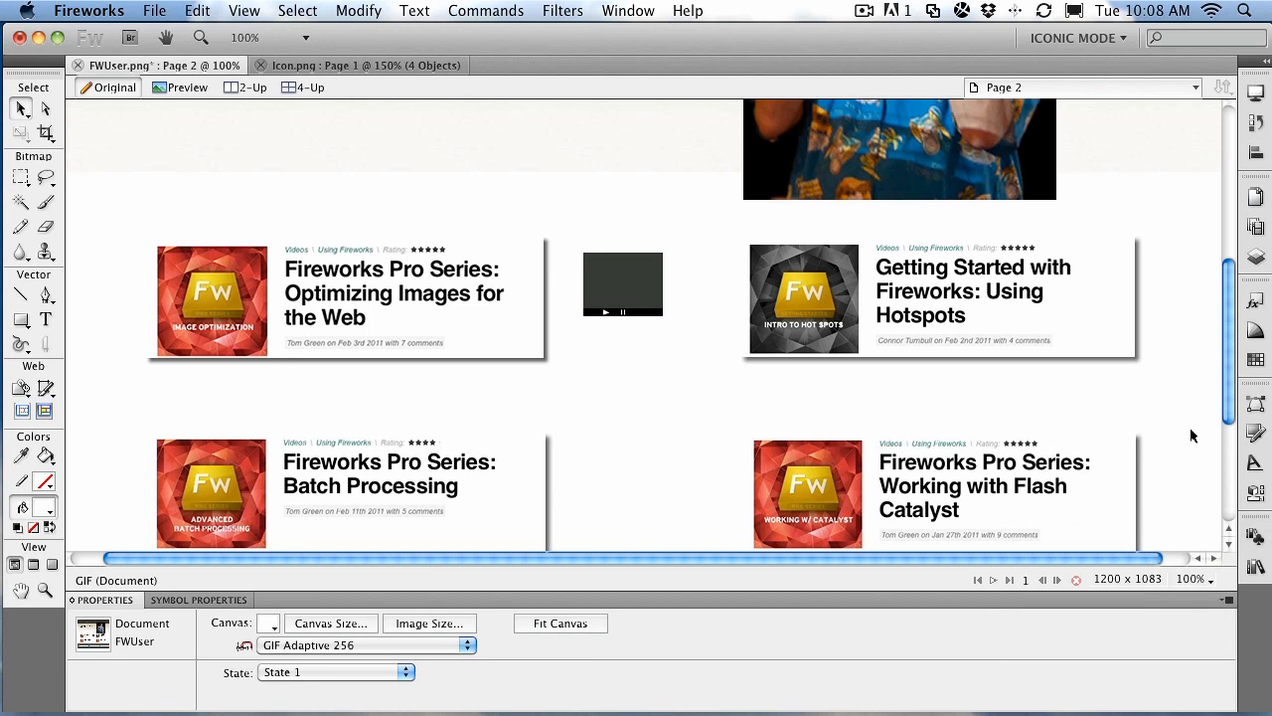
- Duplicate the VideoTutorial instance beside the Batch Processing card, and copy both instances beside the Hotspots and Flash Catalyst cards at about X 1113
{"action": "left_click", "coordinate": [610, 286]}
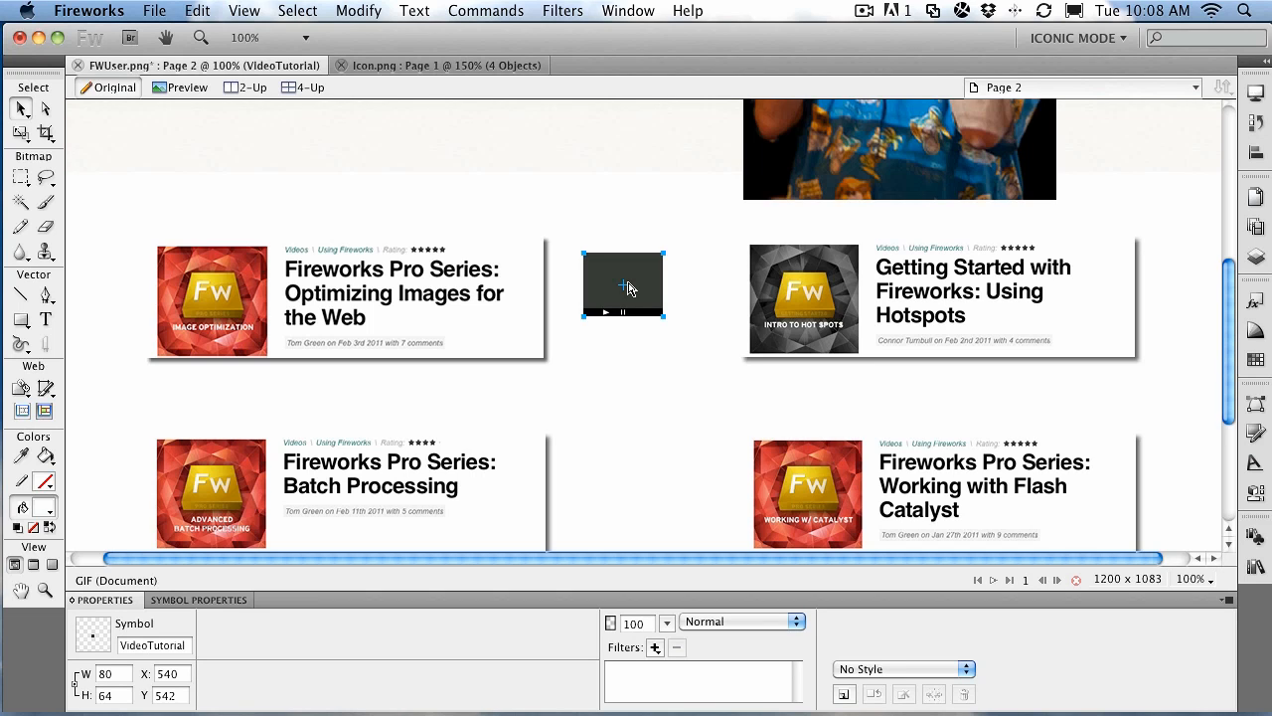
{"action": "left_click_drag", "start_coordinate": [627, 287], "coordinate": [630, 504]}
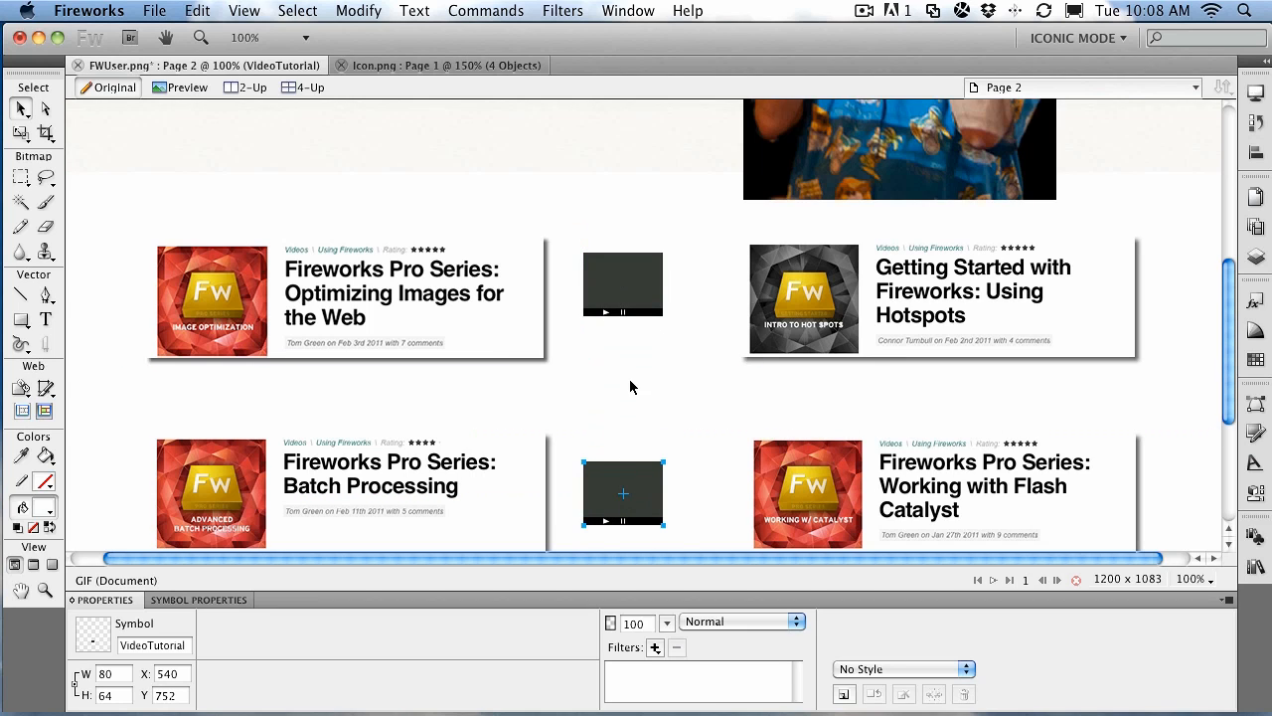
{"action": "left_click", "coordinate": [631, 287], "text": "shift"}
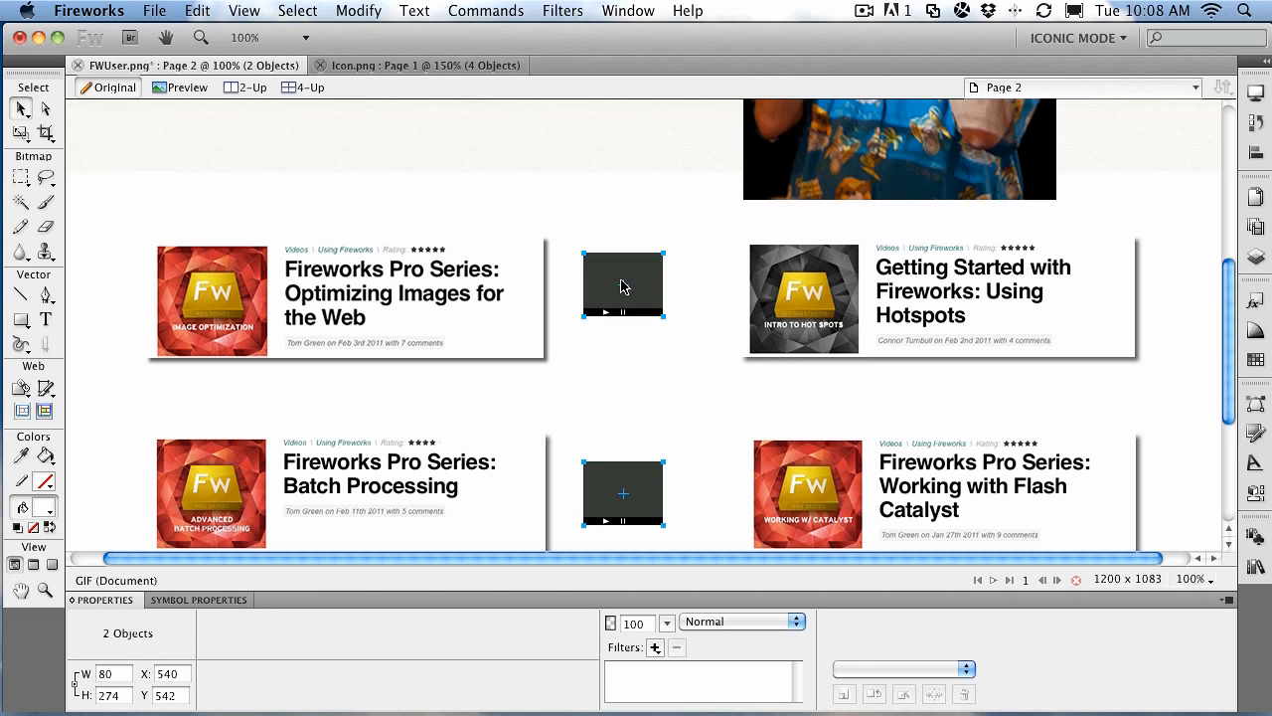
{"action": "left_click_drag", "start_coordinate": [622, 287], "coordinate": [1195, 292]}
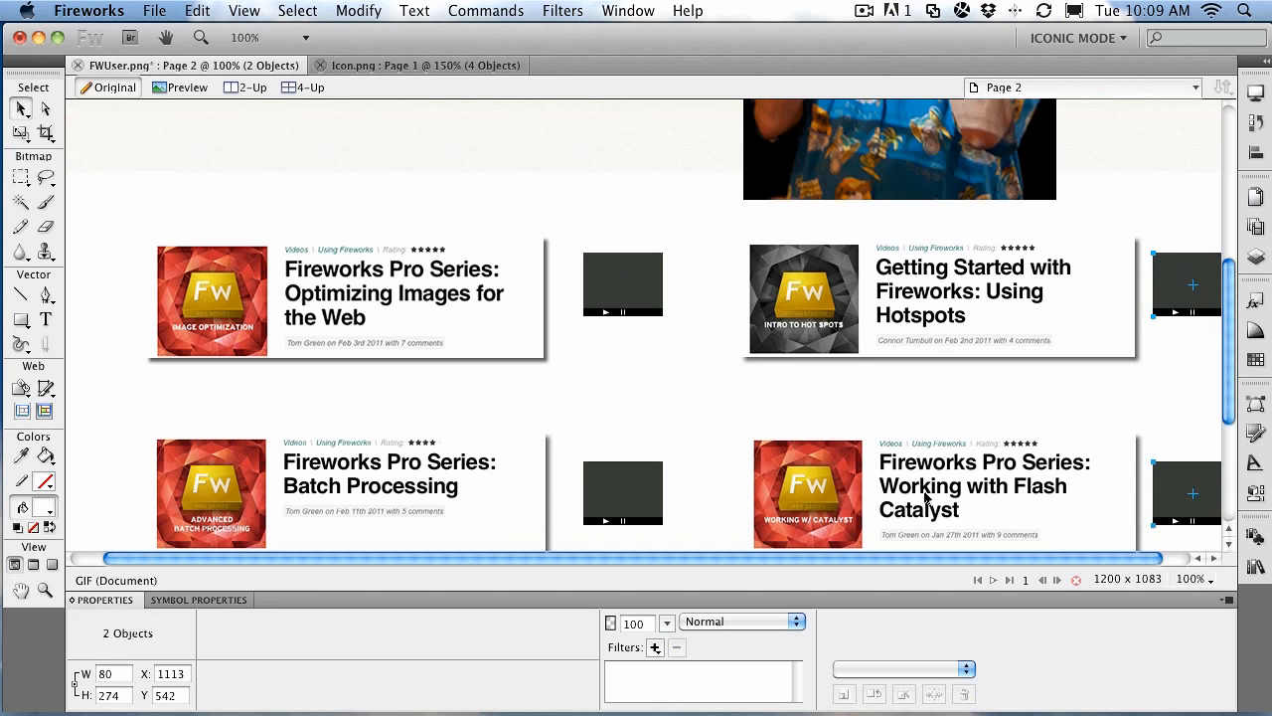
{"action": "left_click_drag", "start_coordinate": [500, 564], "coordinate": [530, 564]}
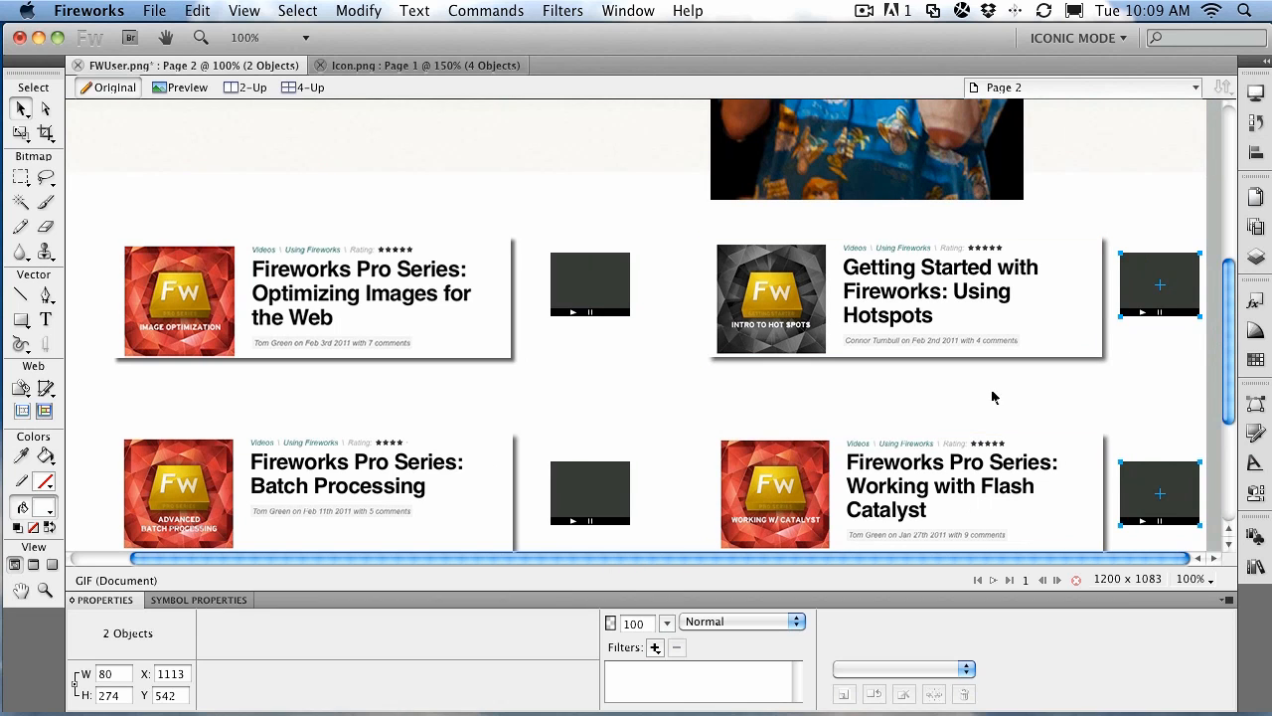
{"action": "left_click", "coordinate": [666, 396]}
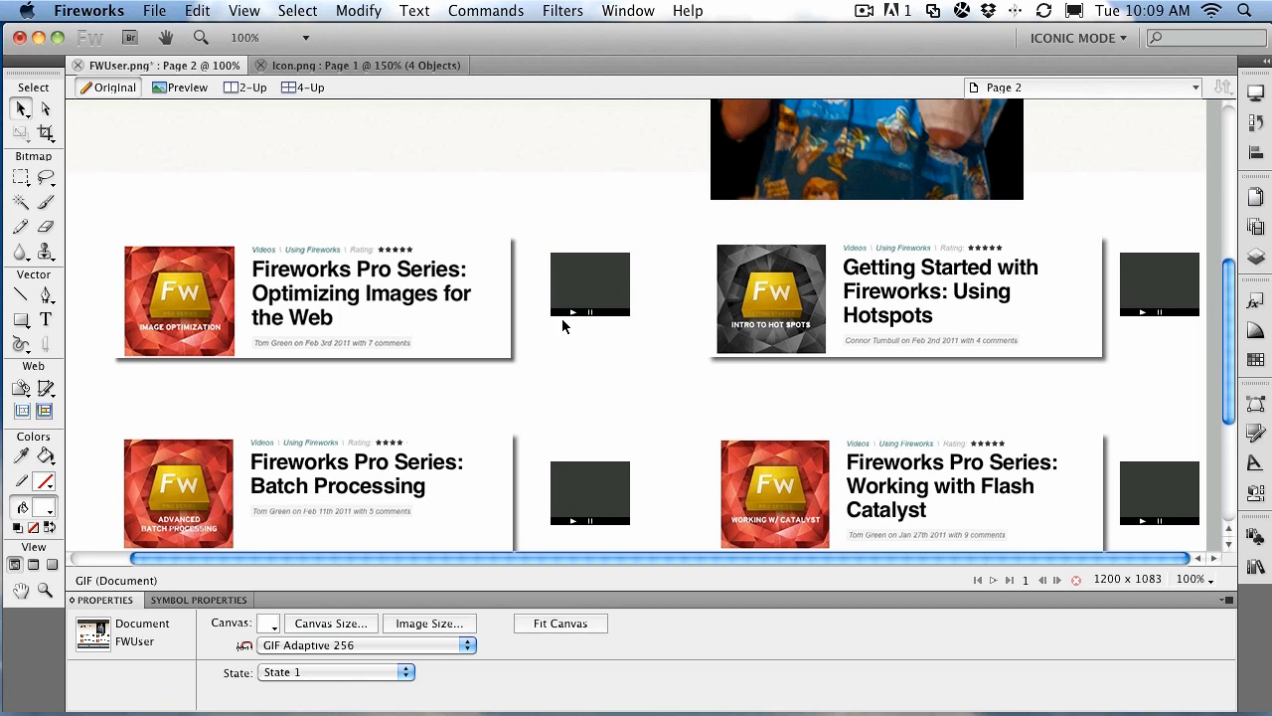
- Open the symbol instance beside the Optimizing Images card for editing in place
{"action": "left_click", "coordinate": [597, 293]}
{"action": "double_click", "coordinate": [590, 293]}
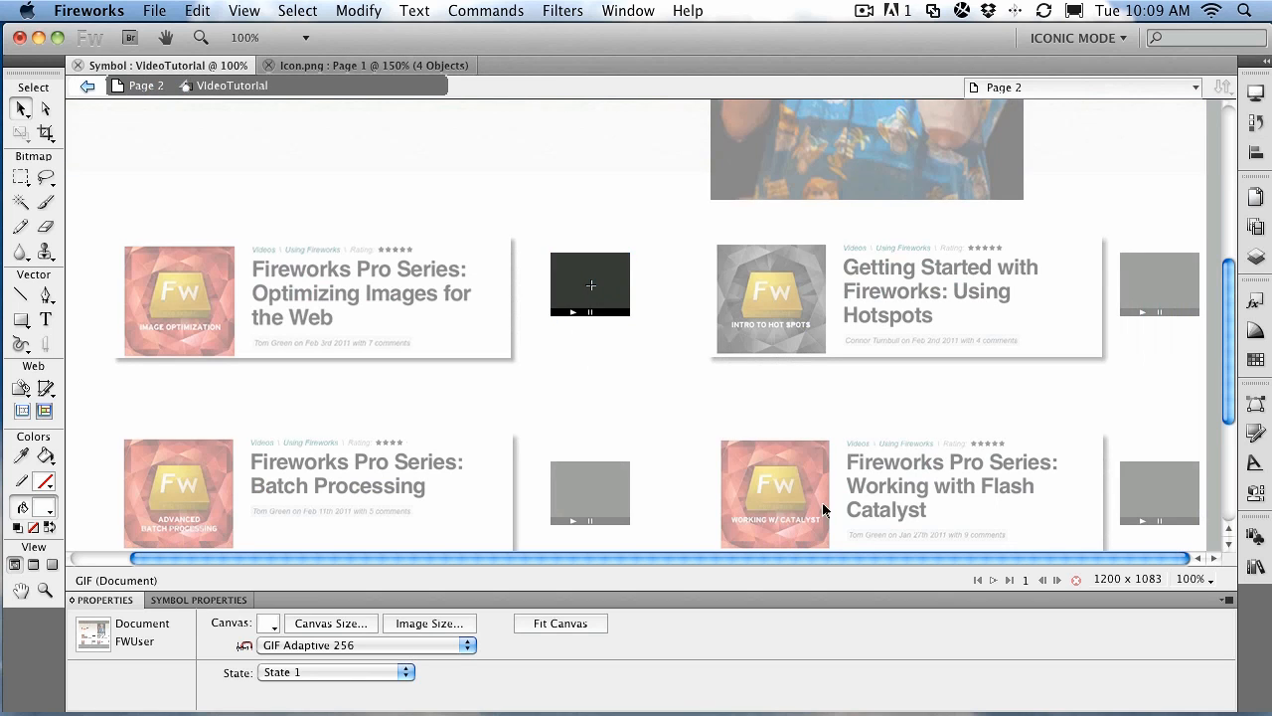
{"action": "left_click", "coordinate": [600, 312]}
{"action": "left_click", "coordinate": [636, 332]}
- Add the text "Video Tutorial" below the icon inside the symbol, in Verdana at size 12
{"action": "left_click", "coordinate": [46, 319]}
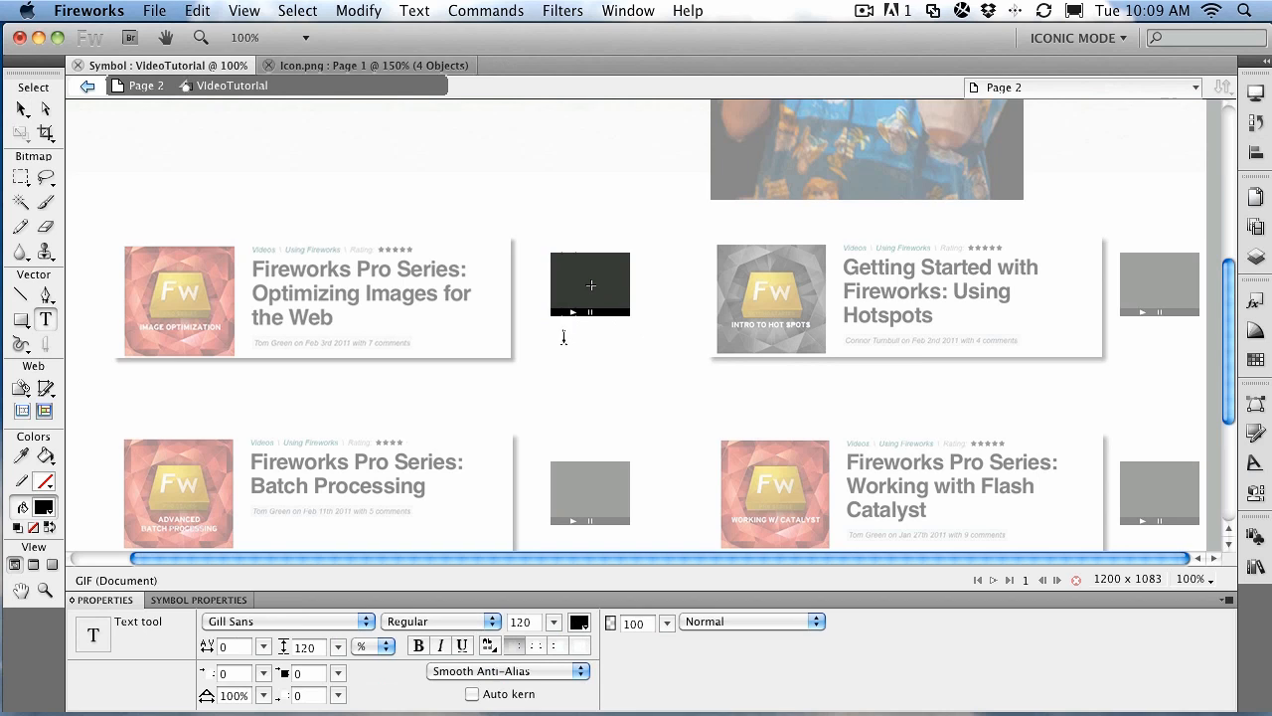
{"action": "left_click", "coordinate": [564, 338]}
{"action": "left_click_drag", "start_coordinate": [555, 623], "coordinate": [553, 707]}
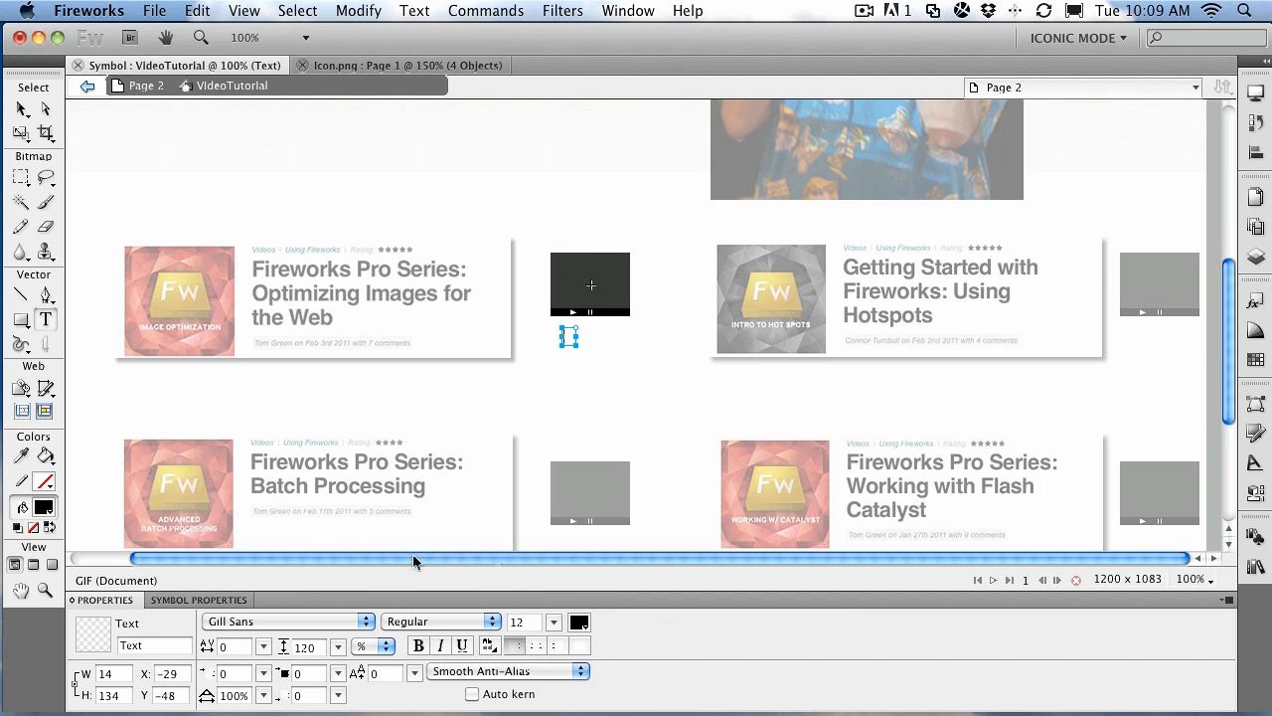
{"action": "left_click", "coordinate": [270, 626]}
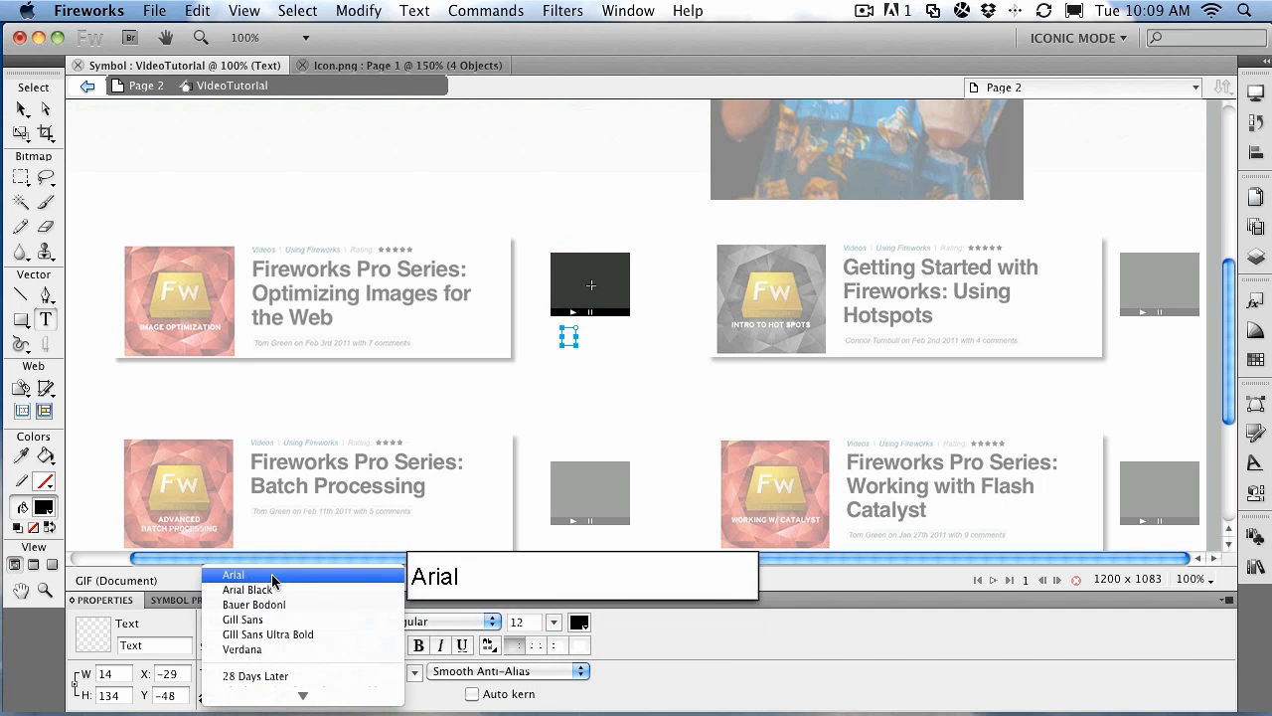
{"action": "left_click", "coordinate": [265, 651]}
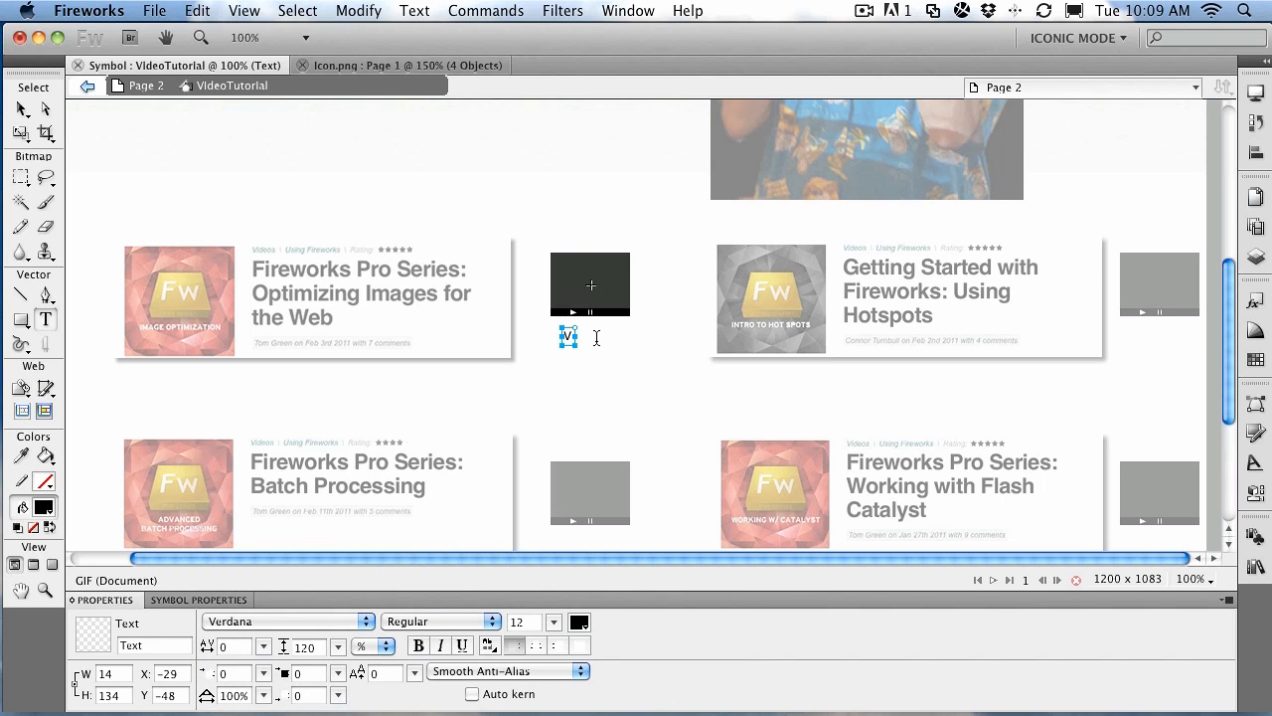
{"action": "type", "text": "Video Tutorial"}
- Move the Video Tutorial caption directly beneath the icon, to about X -45, Y 36 in the symbol
{"action": "scroll", "coordinate": [596, 336], "scroll_direction": "down", "scroll_amount": 4}
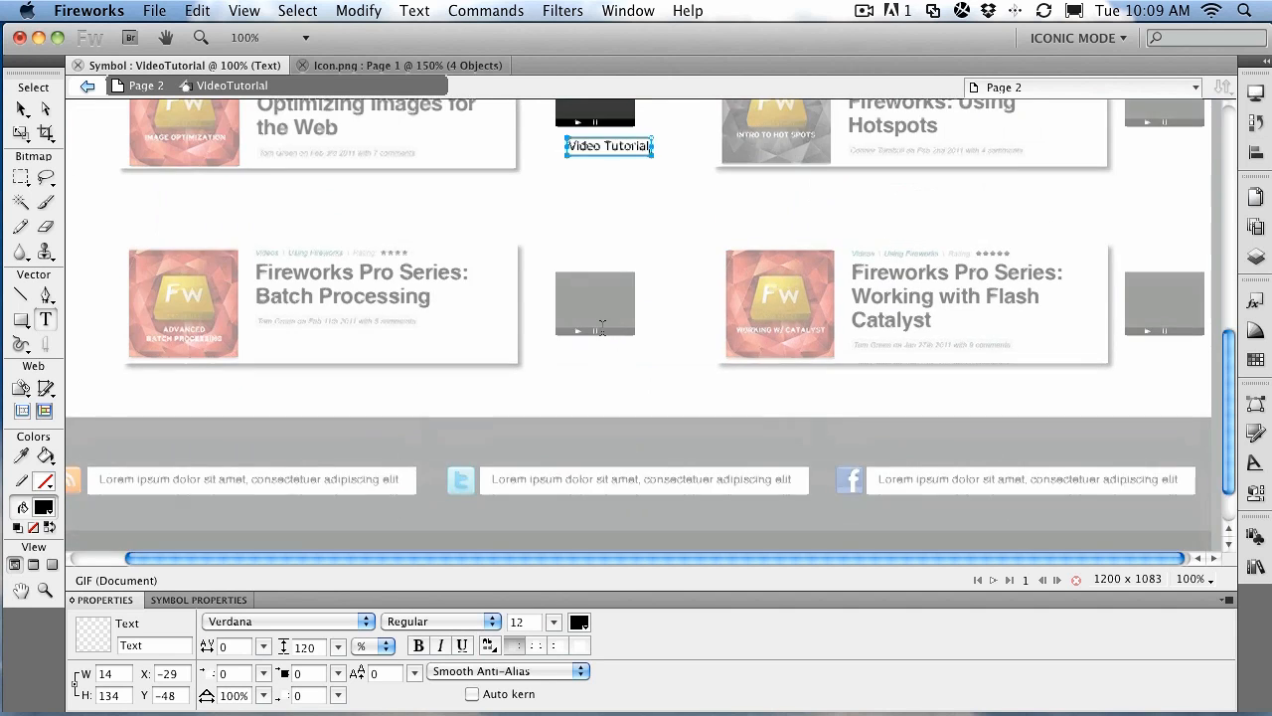
{"action": "scroll", "coordinate": [601, 328], "scroll_direction": "up", "scroll_amount": 3}
{"action": "left_click", "coordinate": [22, 111]}
{"action": "left_click_drag", "start_coordinate": [623, 273], "coordinate": [609, 269]}
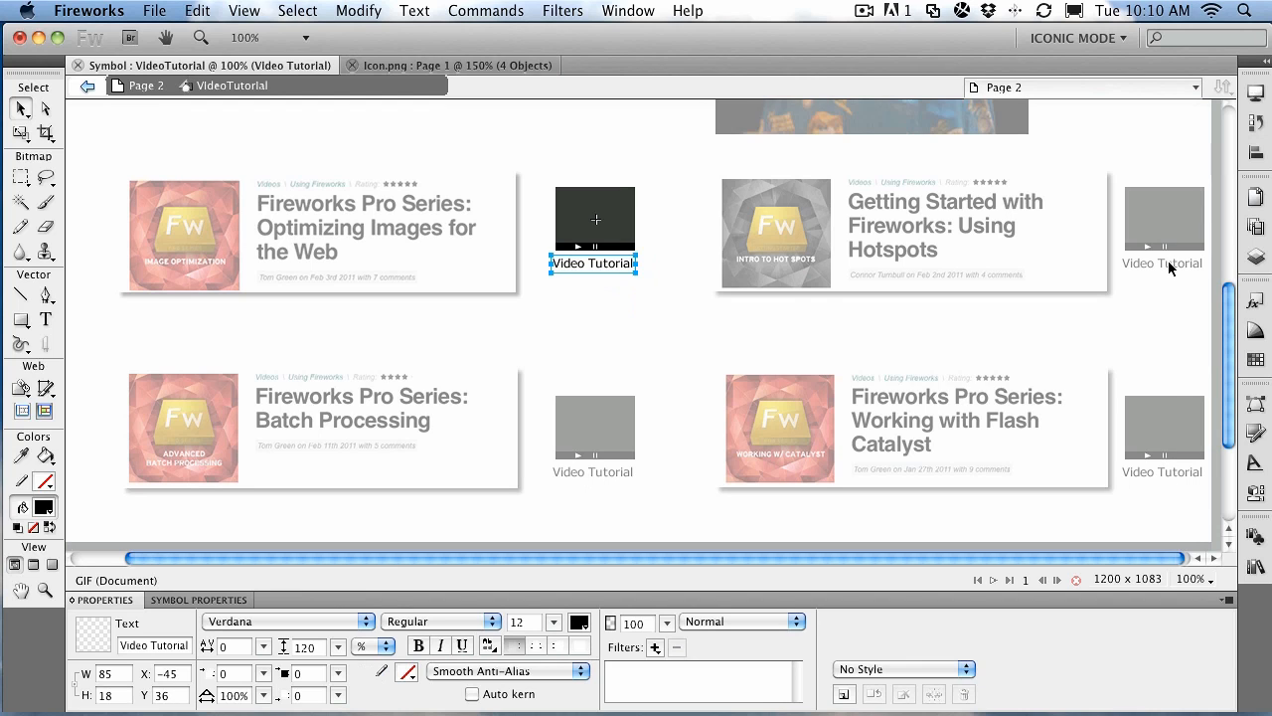
{"action": "left_click", "coordinate": [602, 312]}
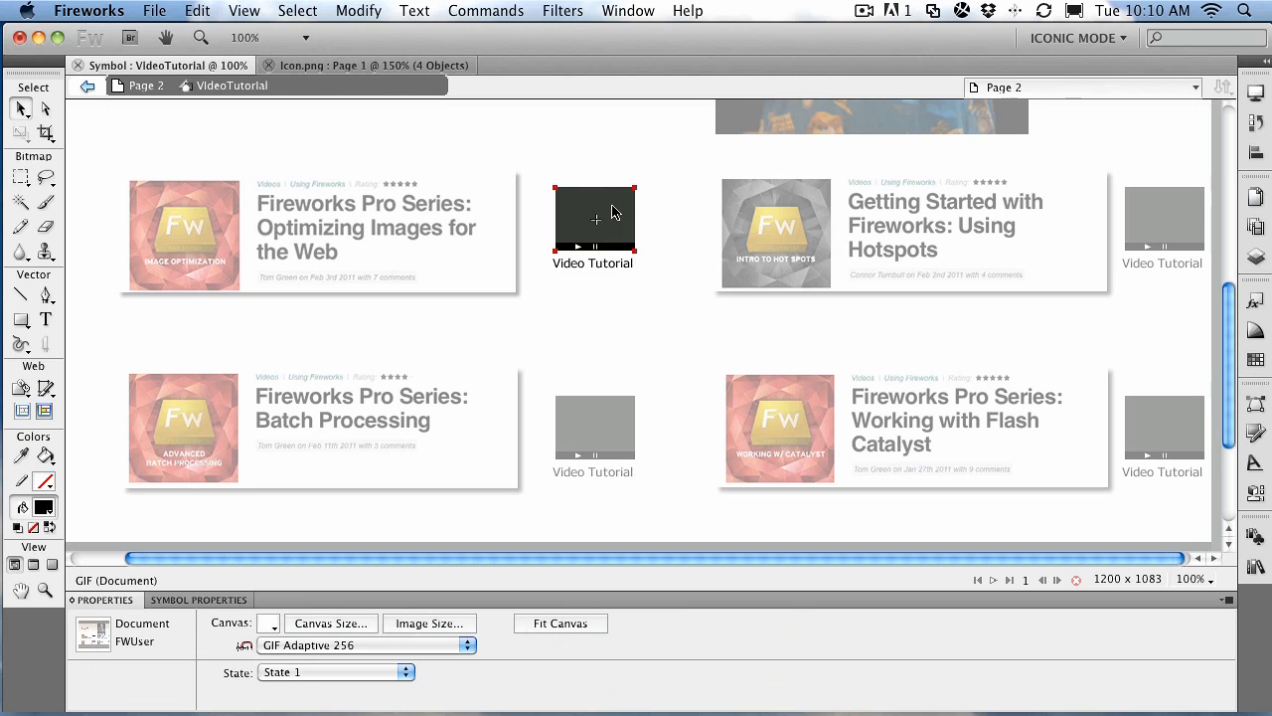
- Change the fill of the icon's large rectangle to a lighter gray inside the symbol, and return to Page 2
{"action": "left_click", "coordinate": [567, 247]}
{"action": "left_click", "coordinate": [580, 233]}
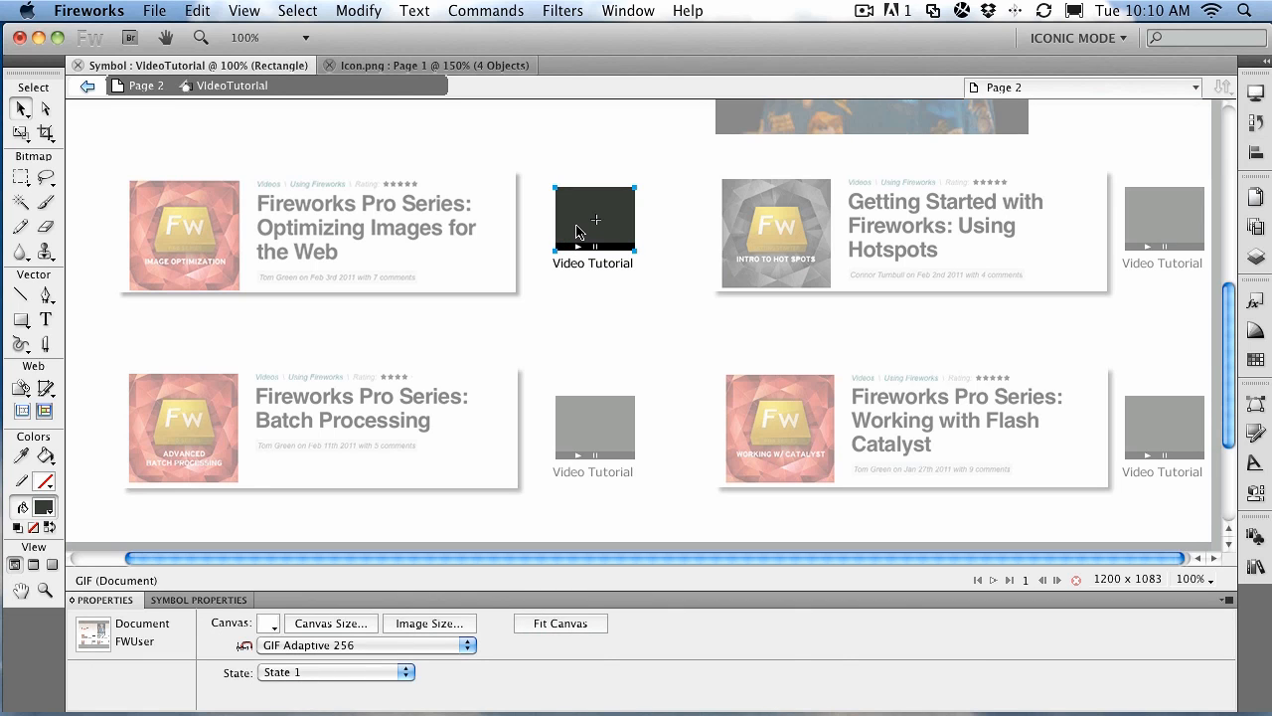
{"action": "left_click", "coordinate": [230, 623]}
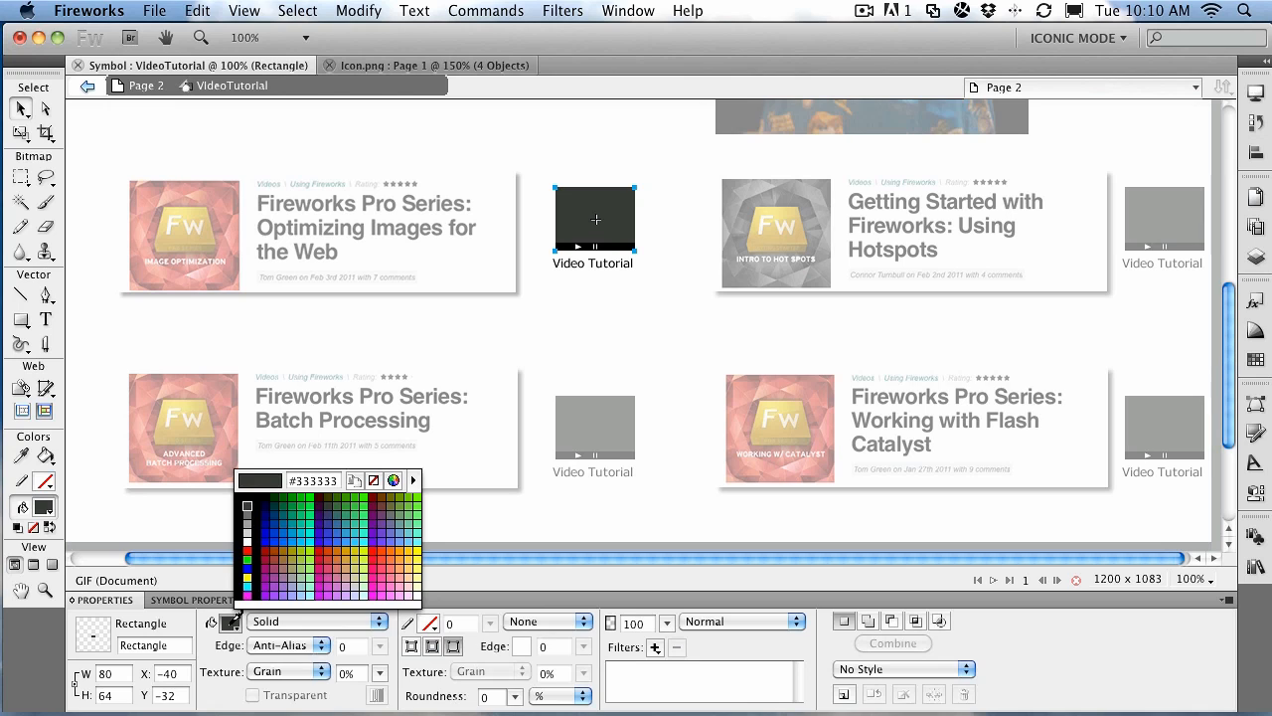
{"action": "left_click", "coordinate": [248, 513]}
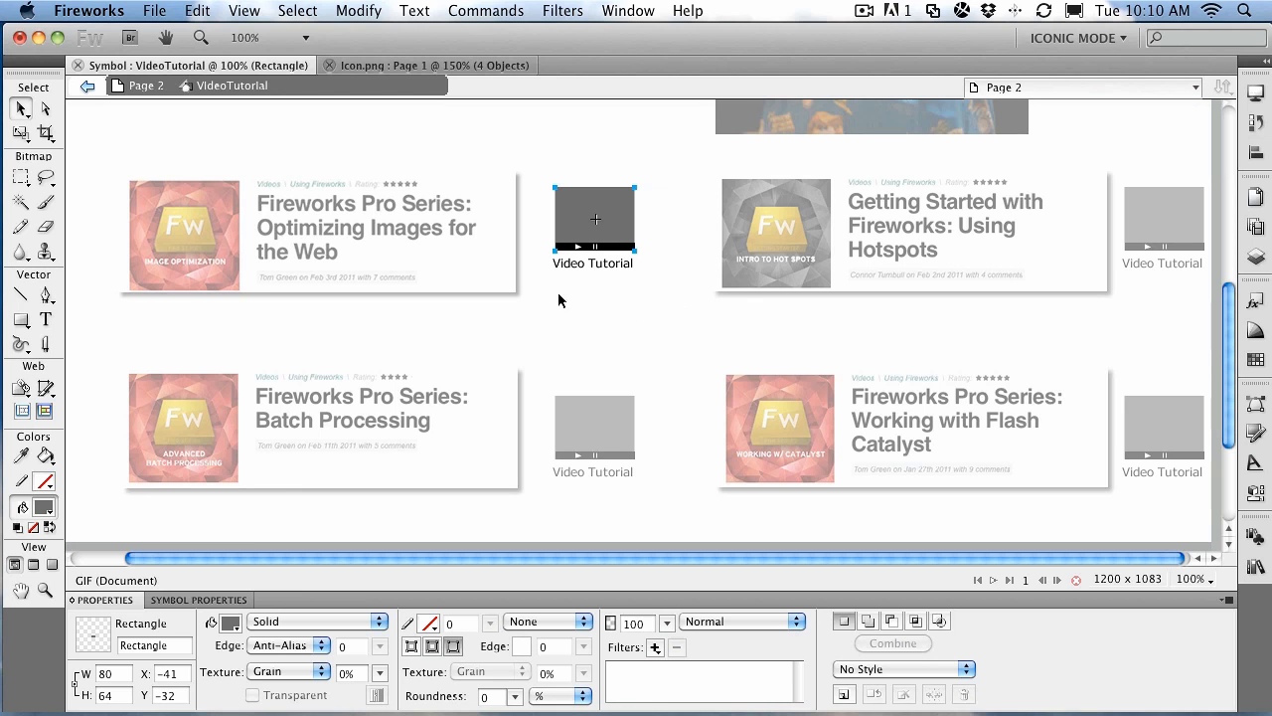
{"action": "left_click", "coordinate": [147, 87]}
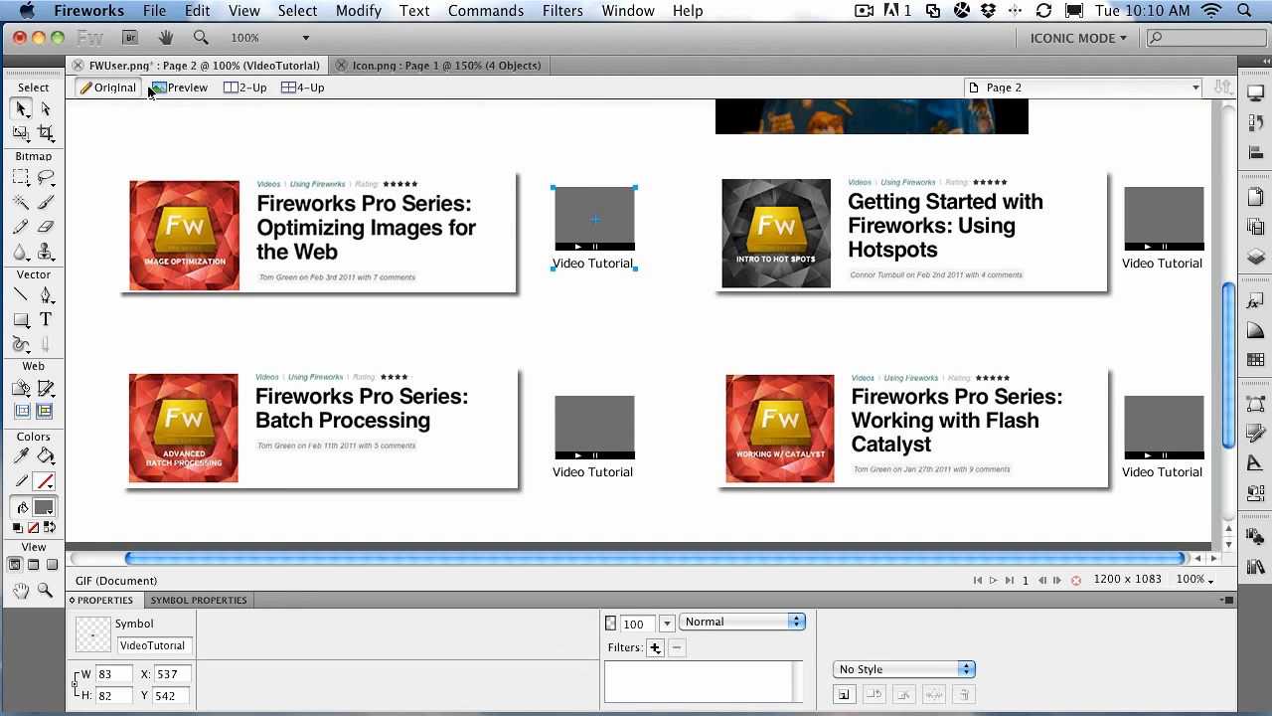
{"action": "left_click", "coordinate": [639, 347]}
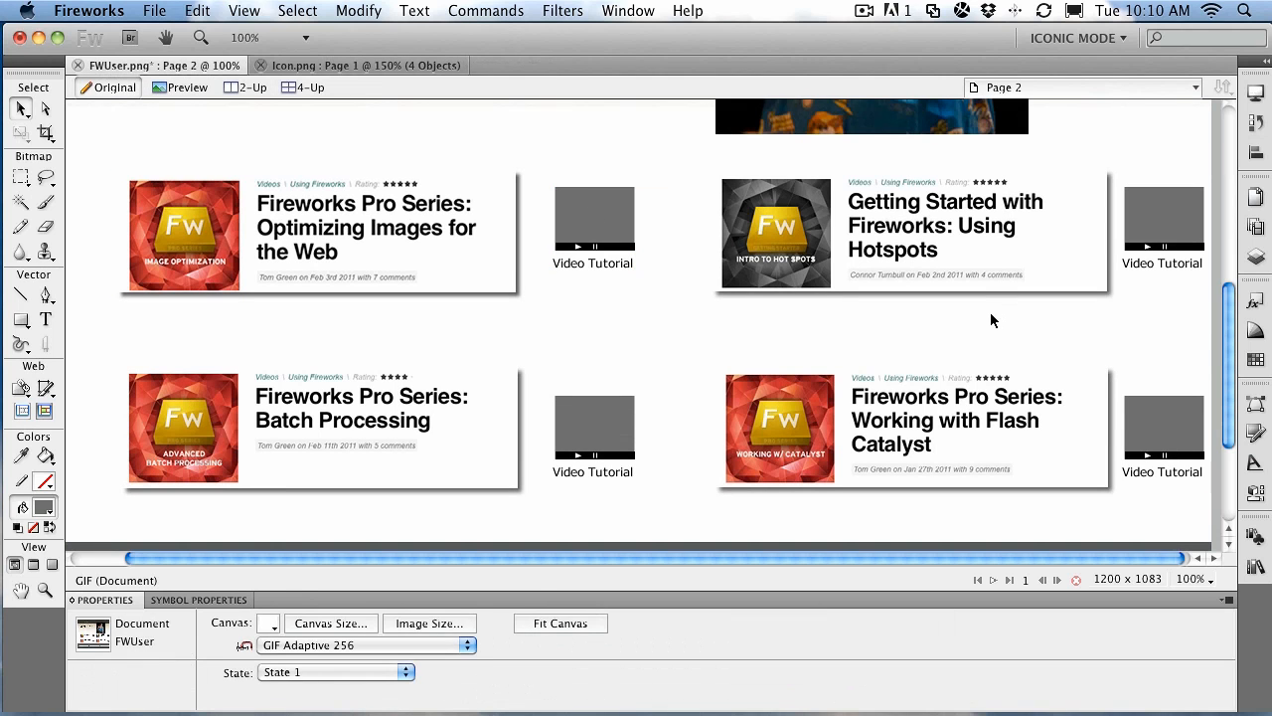
- Move the four VideoTutorial instances to the left side of their tutorial cards, at about X 23 for the left column and X 616 for the right column
{"action": "left_click", "coordinate": [1199, 580]}
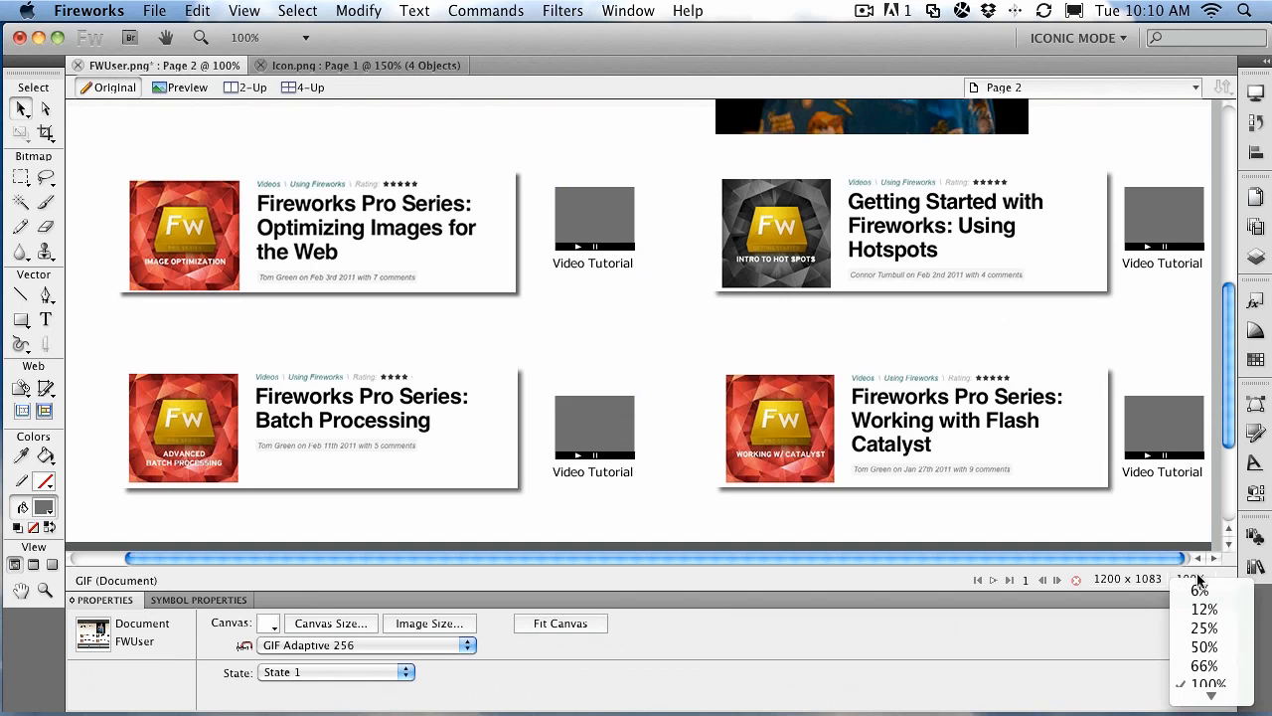
{"action": "left_click", "coordinate": [1204, 665]}
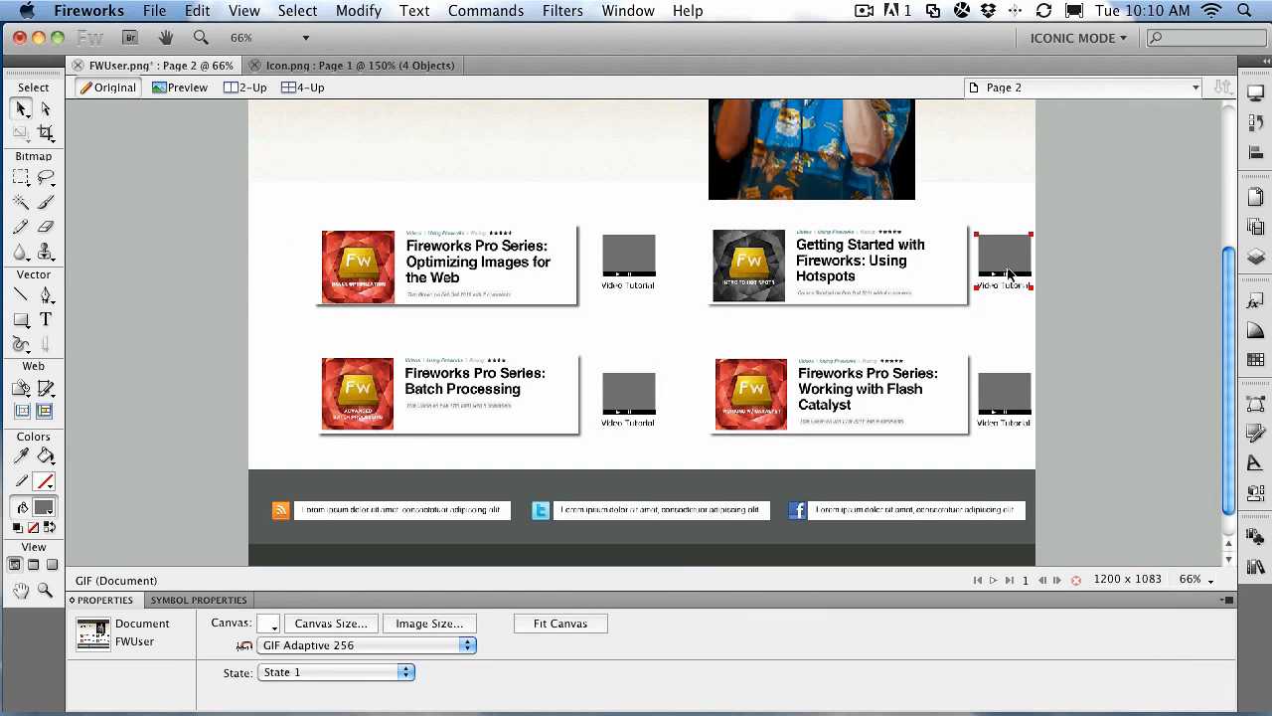
{"action": "left_click_drag", "start_coordinate": [1008, 262], "coordinate": [292, 265]}
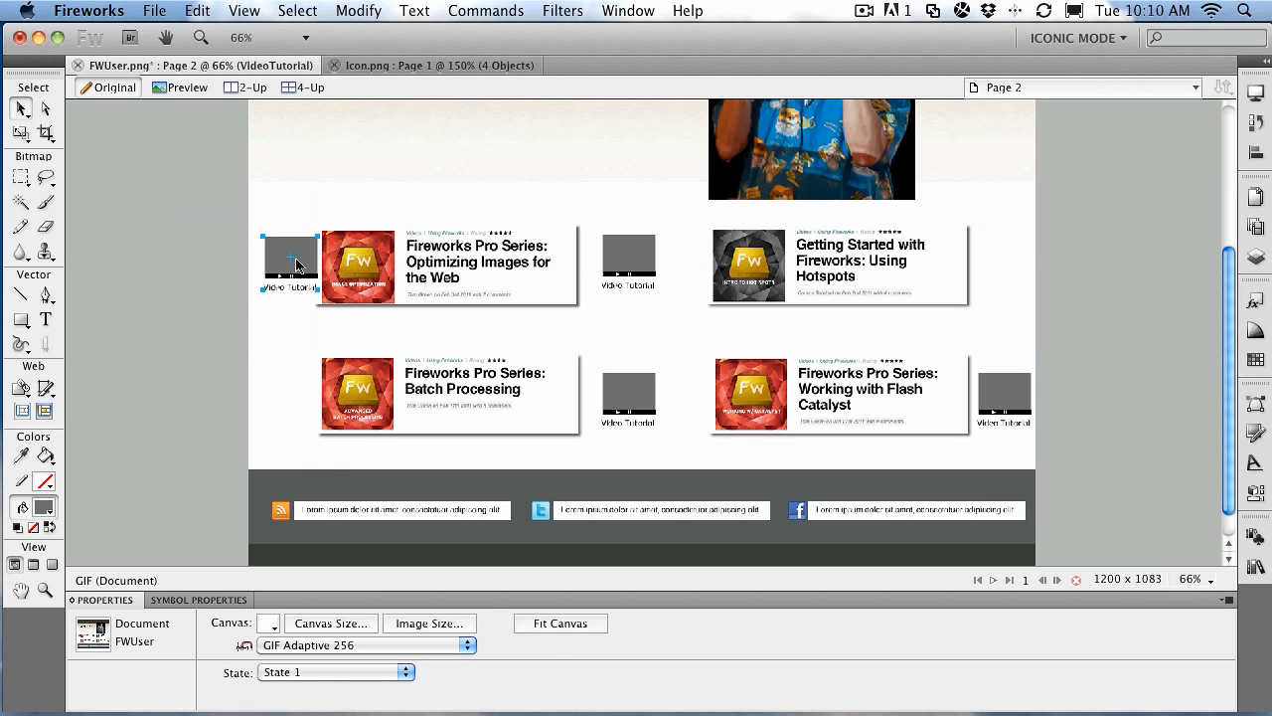
{"action": "left_click_drag", "start_coordinate": [994, 397], "coordinate": [279, 395]}
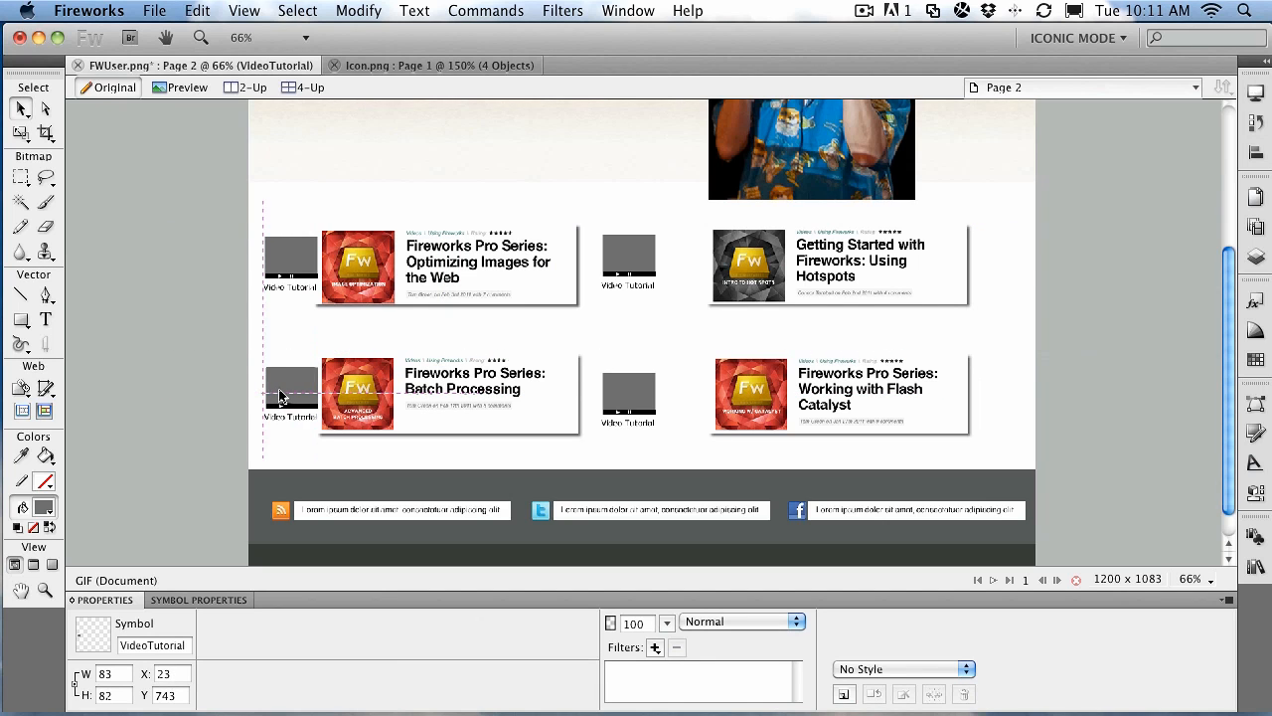
{"action": "left_click_drag", "start_coordinate": [627, 394], "coordinate": [678, 395]}
{"action": "left_click_drag", "start_coordinate": [620, 268], "coordinate": [670, 270]}
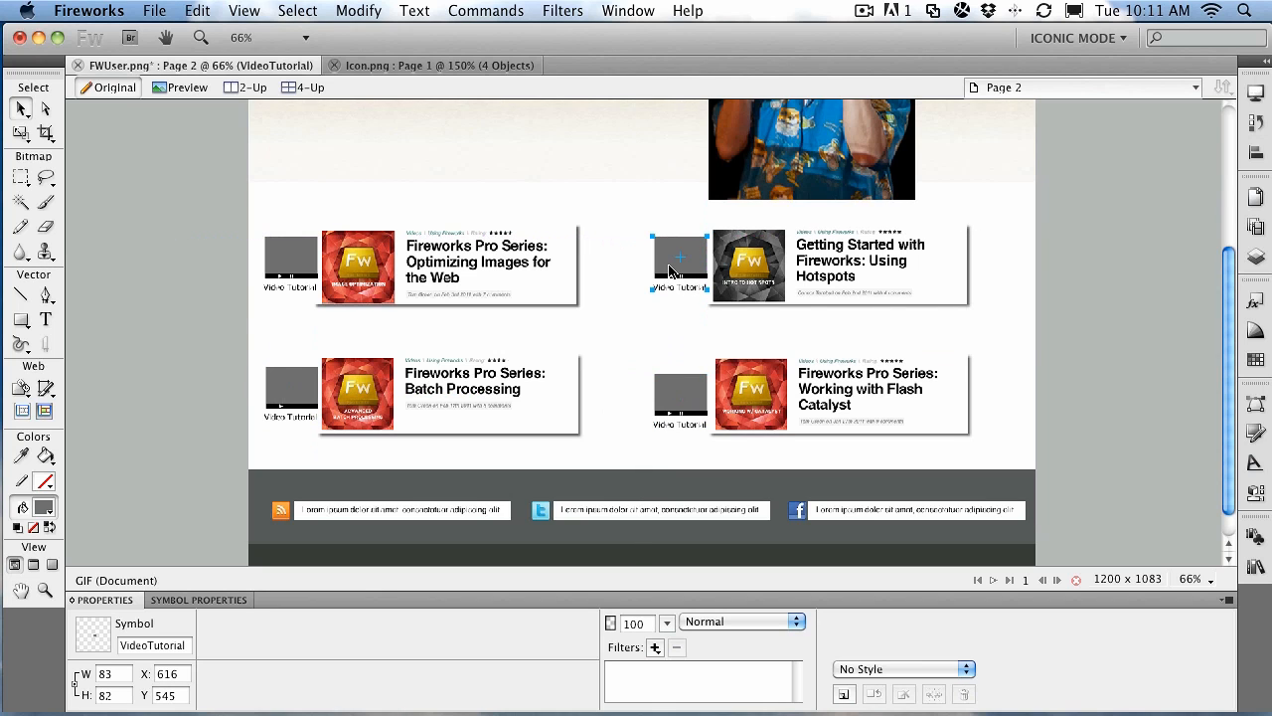
- Examine where the Convert to Symbol command is available for the VideoTutorial instance beside the Hotspots card
{"action": "left_click", "coordinate": [1193, 579]}
{"action": "left_click", "coordinate": [1206, 680]}
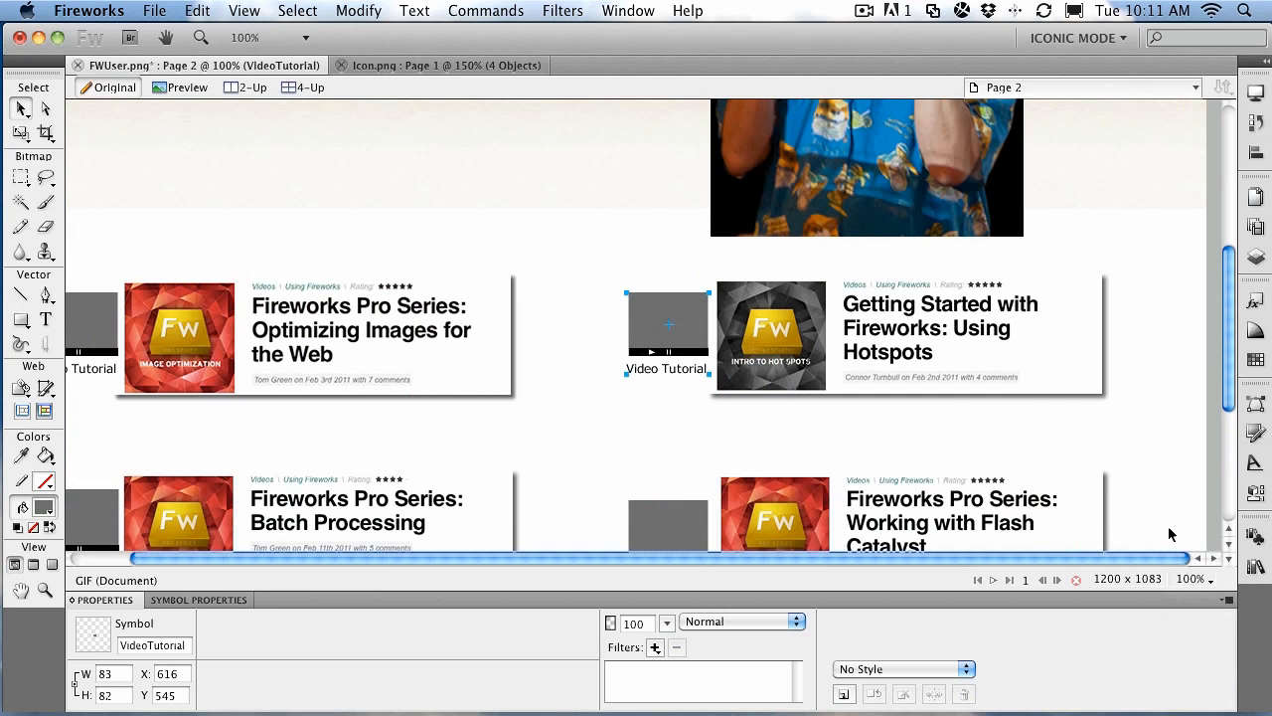
{"action": "left_click_drag", "start_coordinate": [407, 559], "coordinate": [348, 554]}
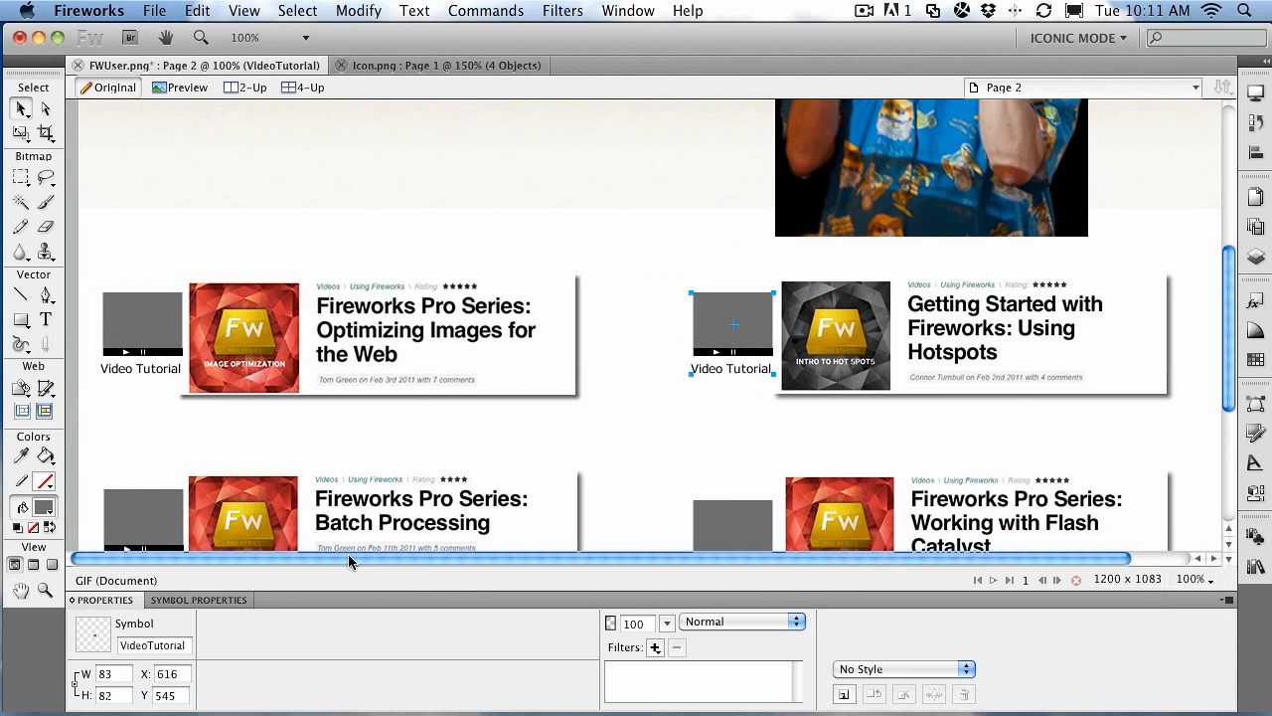
{"action": "left_click_drag", "start_coordinate": [1230, 320], "coordinate": [1226, 365]}
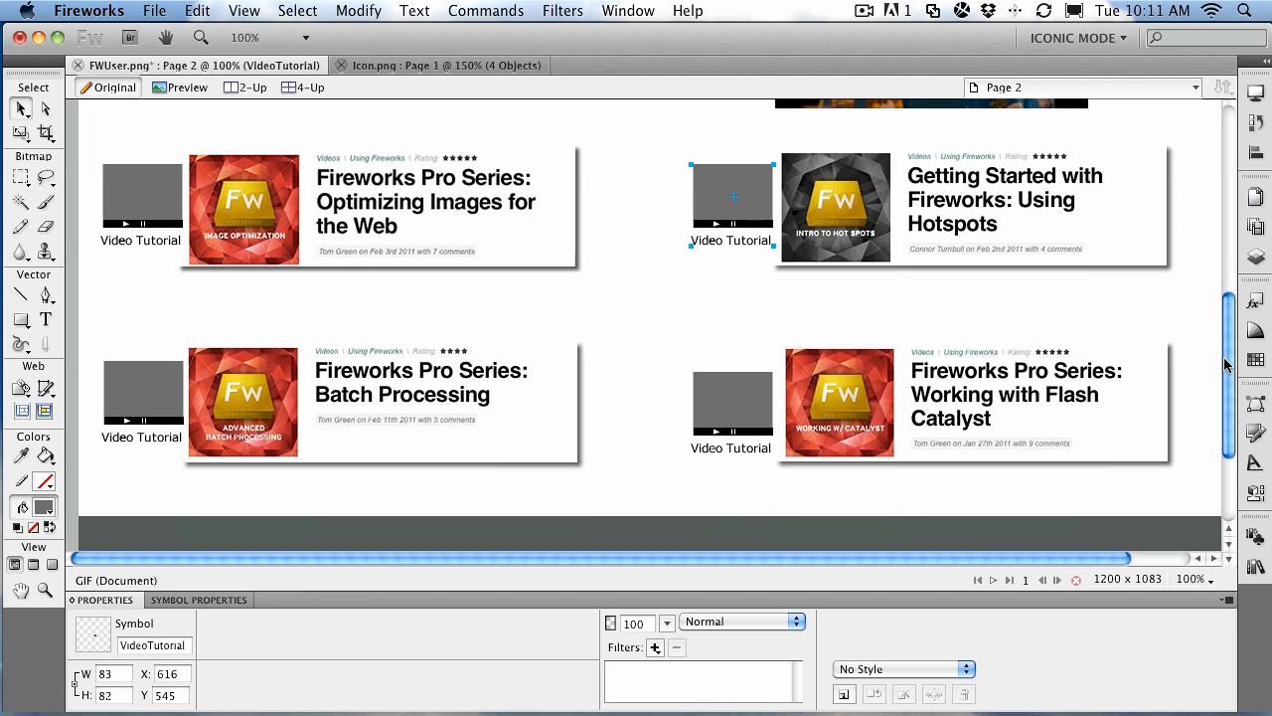
{"action": "left_click", "coordinate": [373, 12]}
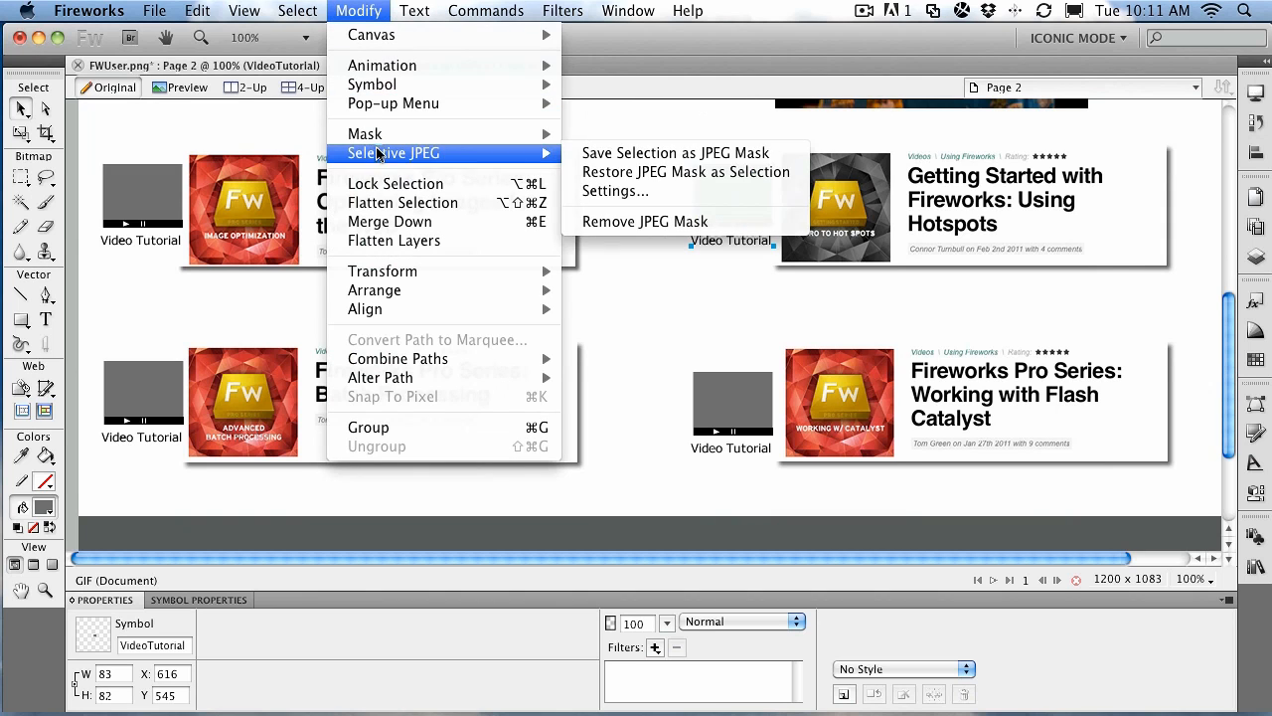
{"action": "mouse_move", "coordinate": [381, 88]}
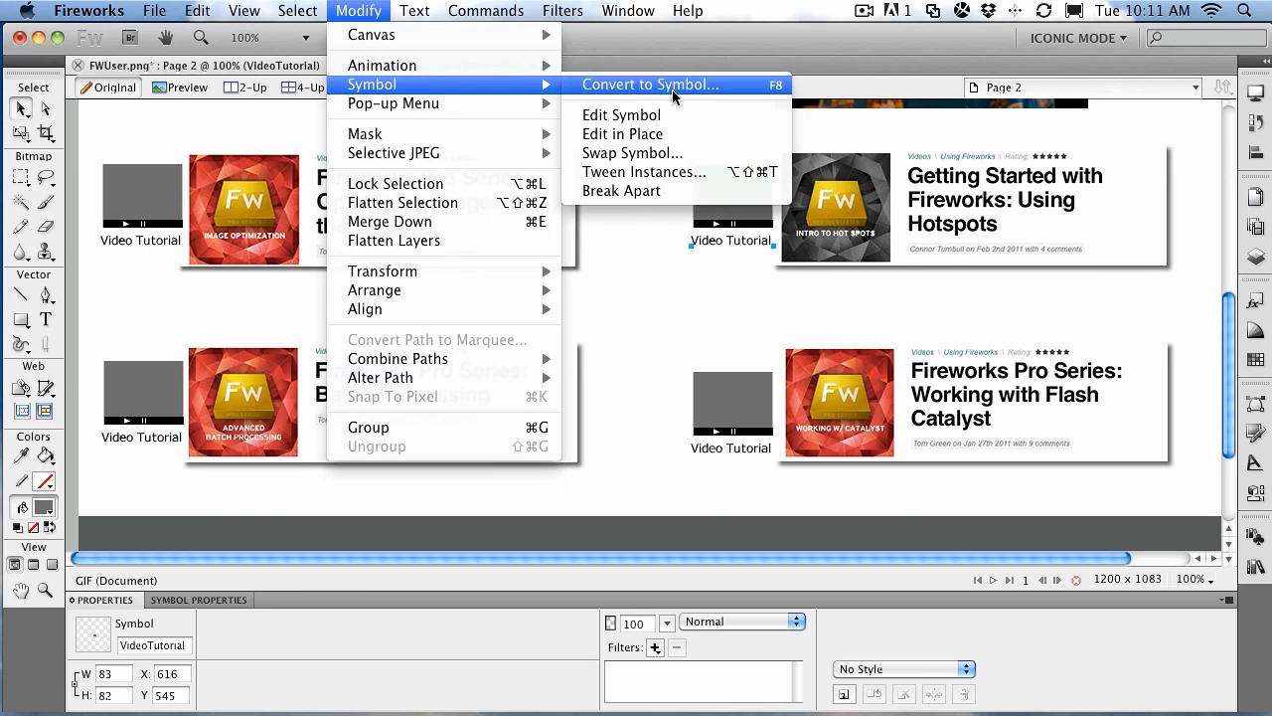
{"action": "left_click", "coordinate": [798, 13]}
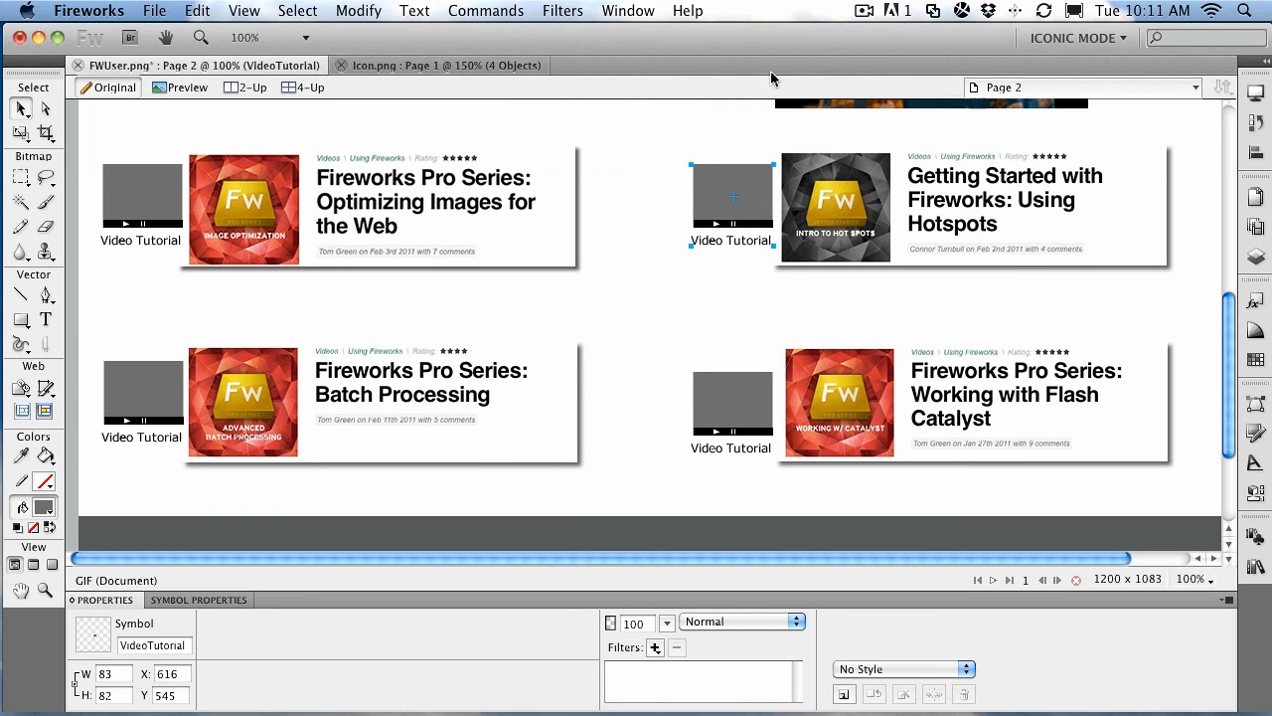
{"action": "right_click", "coordinate": [712, 192]}
{"action": "mouse_move", "coordinate": [807, 402]}
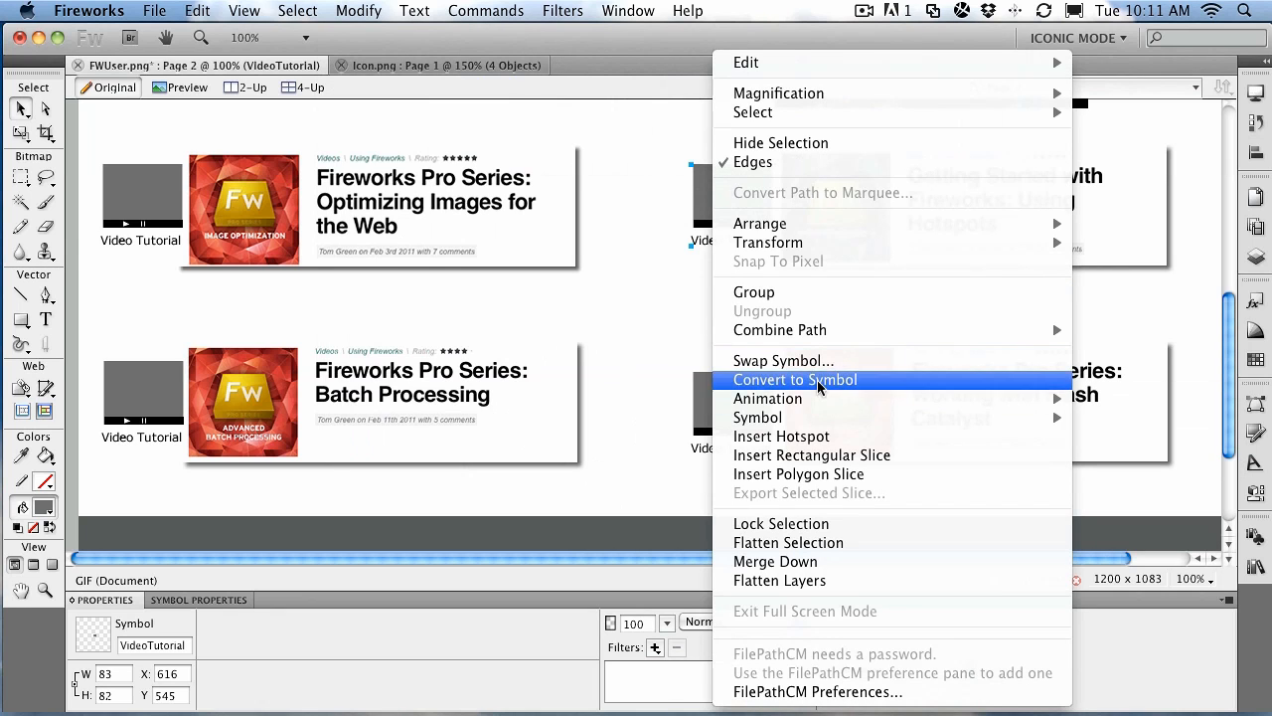
{"action": "left_click", "coordinate": [637, 218]}
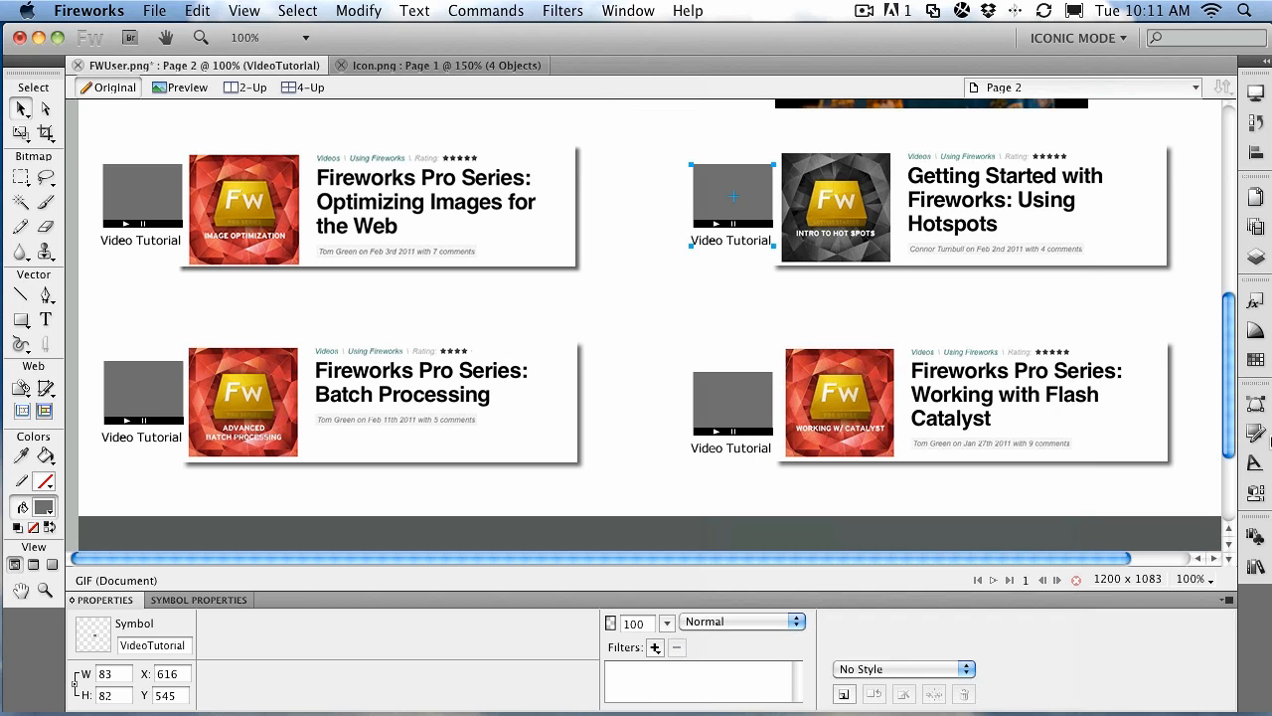
- Show the VideoTutorial graphic symbol in the Document Library and deselect the instance on the page
{"action": "left_click", "coordinate": [1254, 542]}
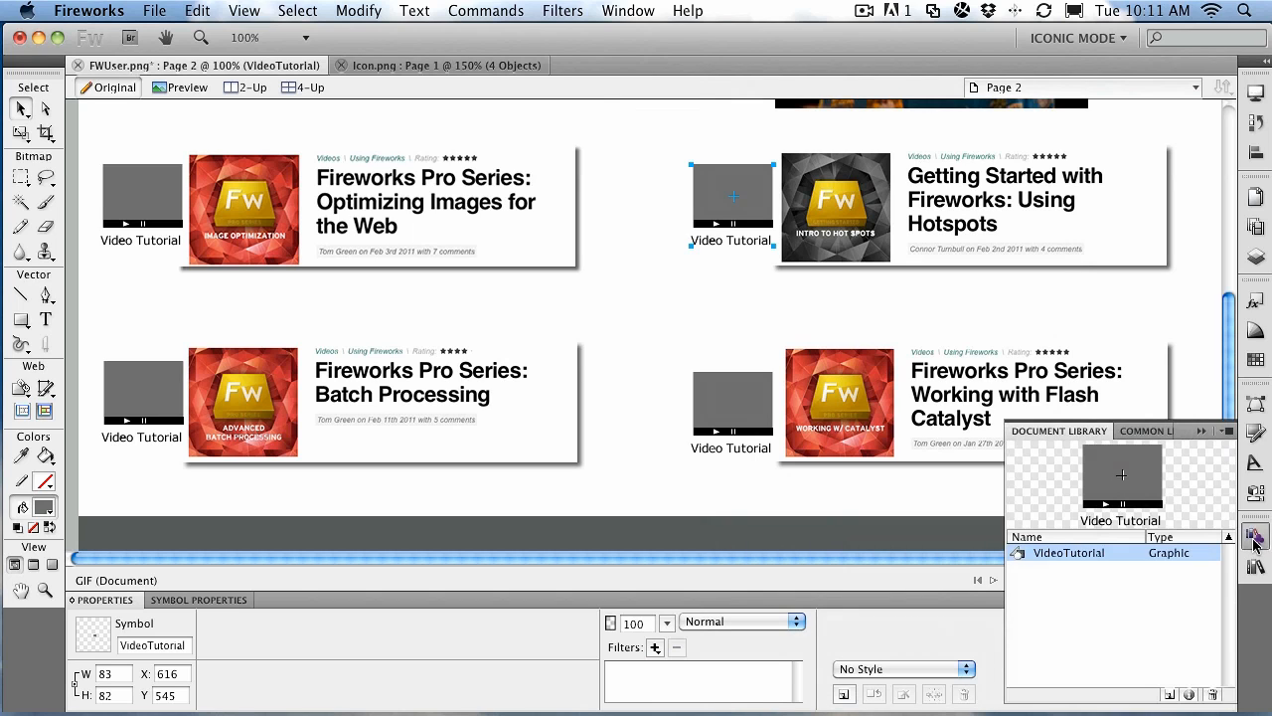
{"action": "left_click", "coordinate": [712, 490]}
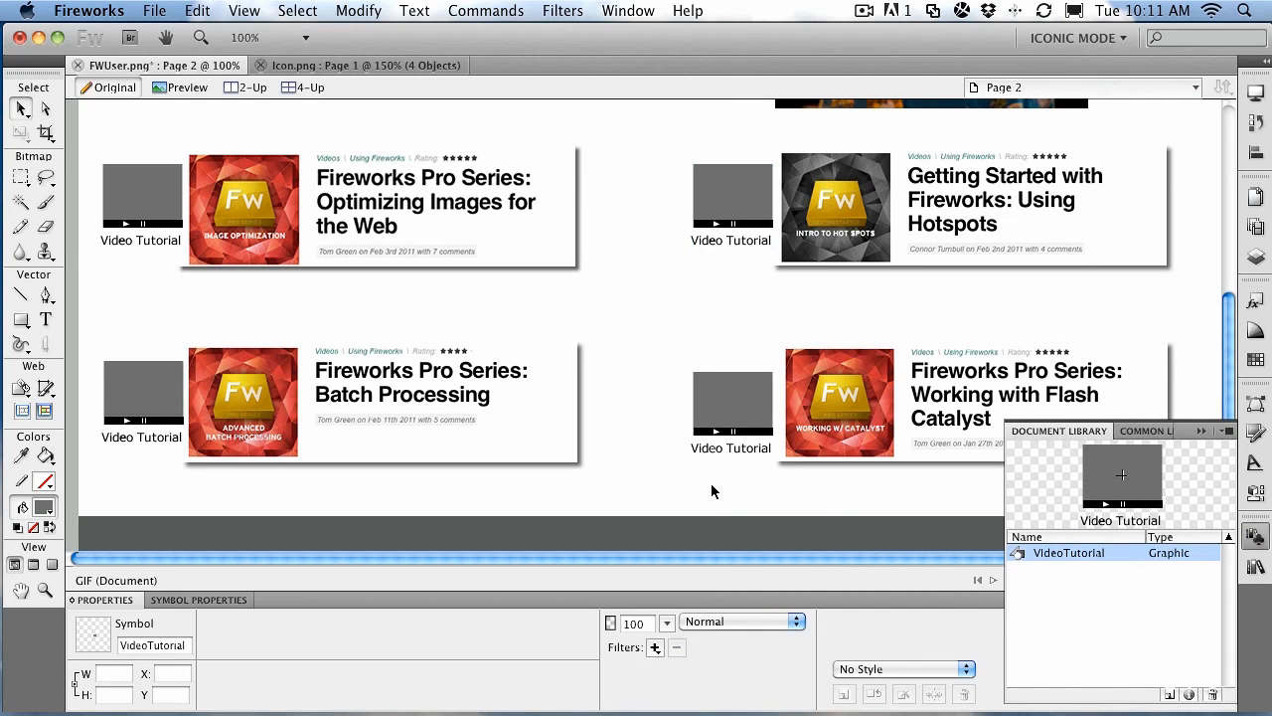